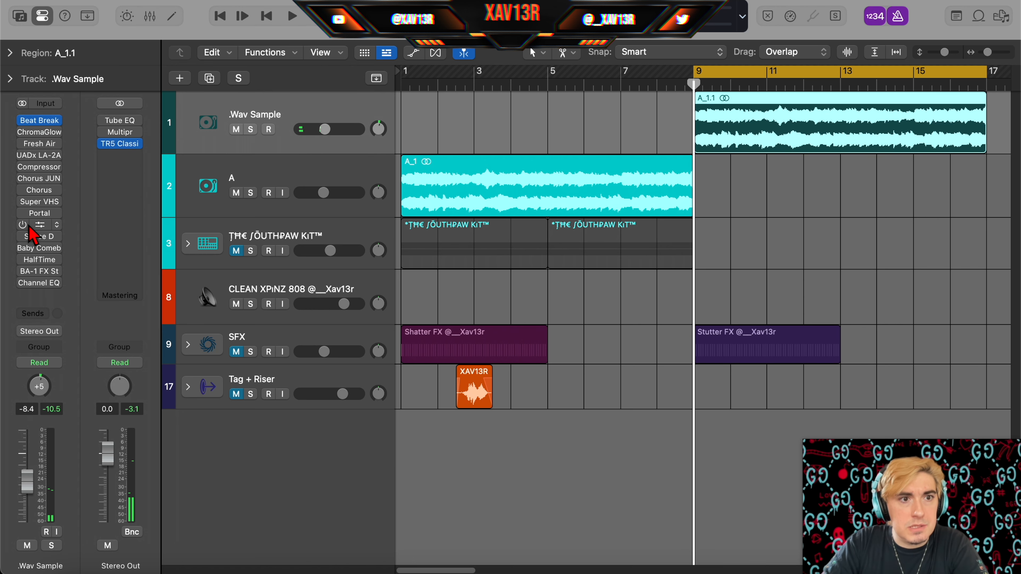
Step: Open the ShaperBox effect on the .Wav Sample track, and set the Channel EQ's upper-mid band to 476 Hz at +0.5 dB
{"action": "left_click", "coordinate": [39, 225]}
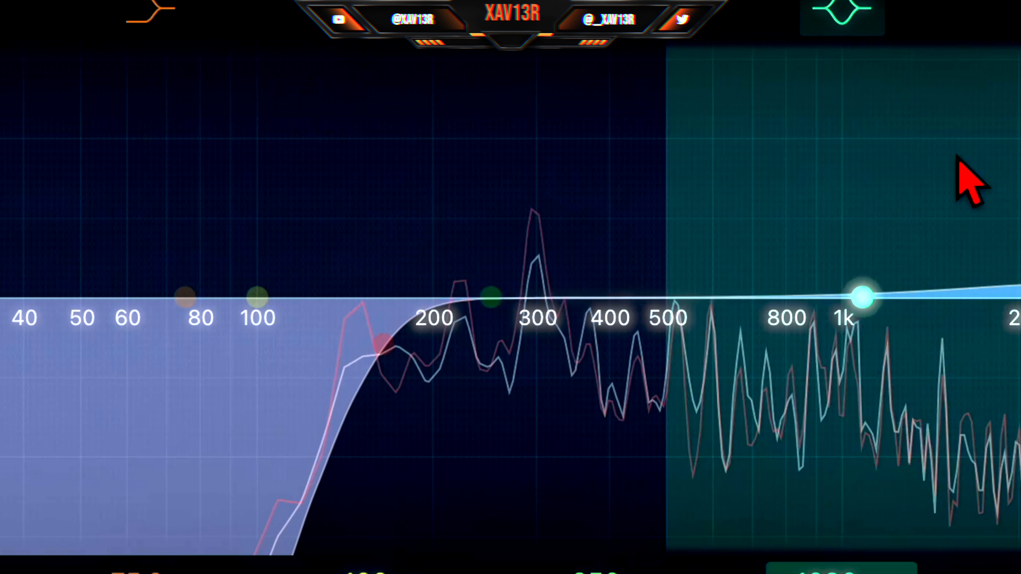
{"action": "left_click_drag", "start_coordinate": [688, 285], "coordinate": [557, 298]}
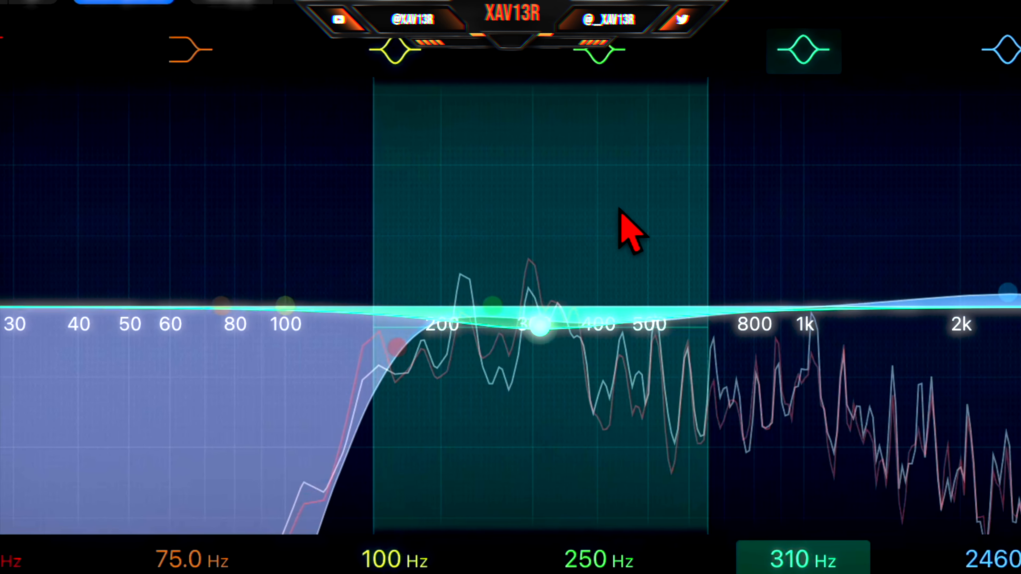
{"action": "left_click_drag", "start_coordinate": [619, 208], "coordinate": [722, 176]}
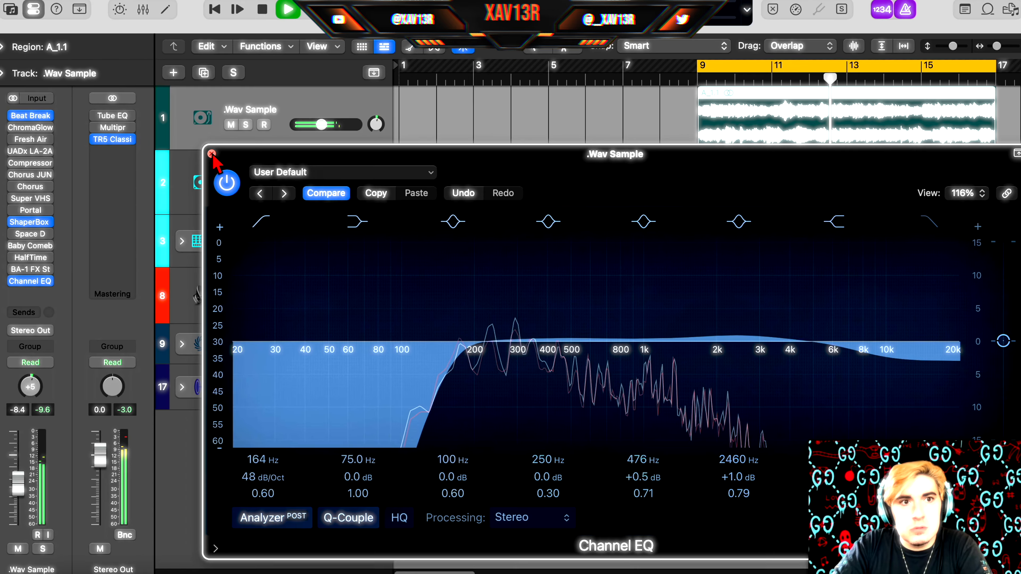
{"action": "left_click", "coordinate": [212, 154]}
Step: Unmute the SOUTHPAW KiT drum track and recolour the track and its regions orange
{"action": "scroll", "coordinate": [884, 141], "scroll_direction": "right", "scroll_amount": 2}
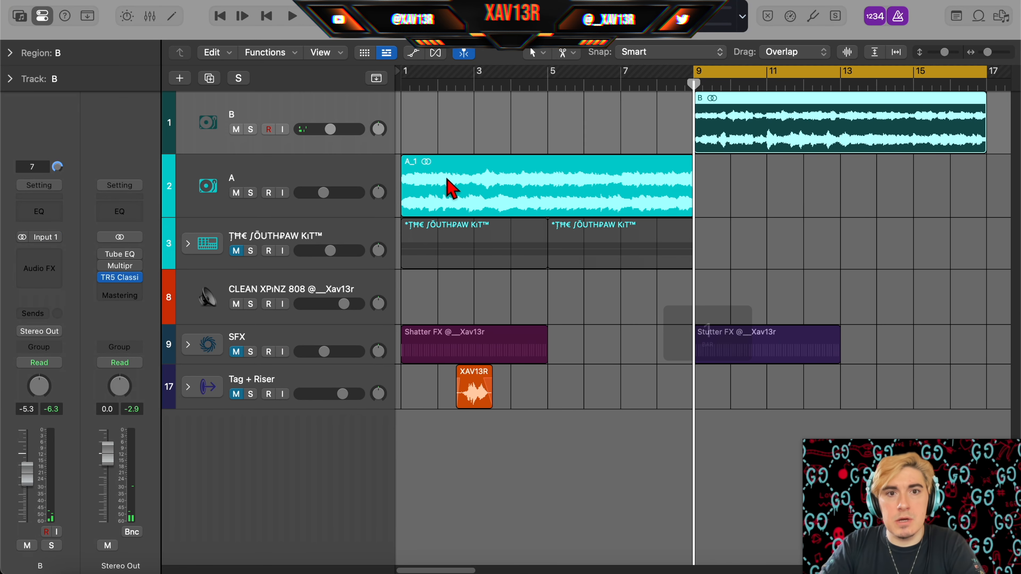
{"action": "left_click", "coordinate": [449, 187]}
{"action": "key", "text": "e"}
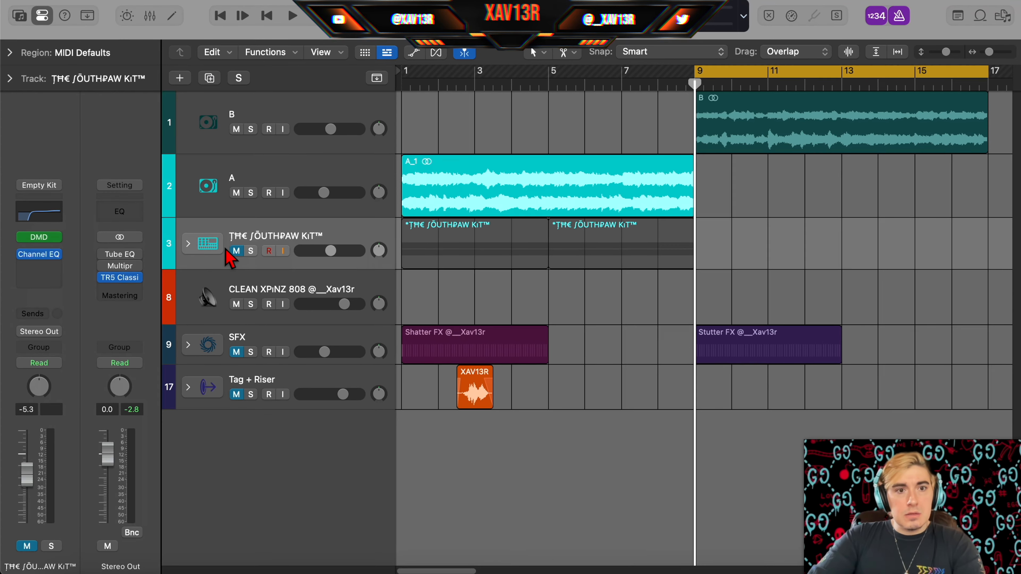
{"action": "left_click", "coordinate": [236, 251]}
{"action": "right_click", "coordinate": [249, 237]}
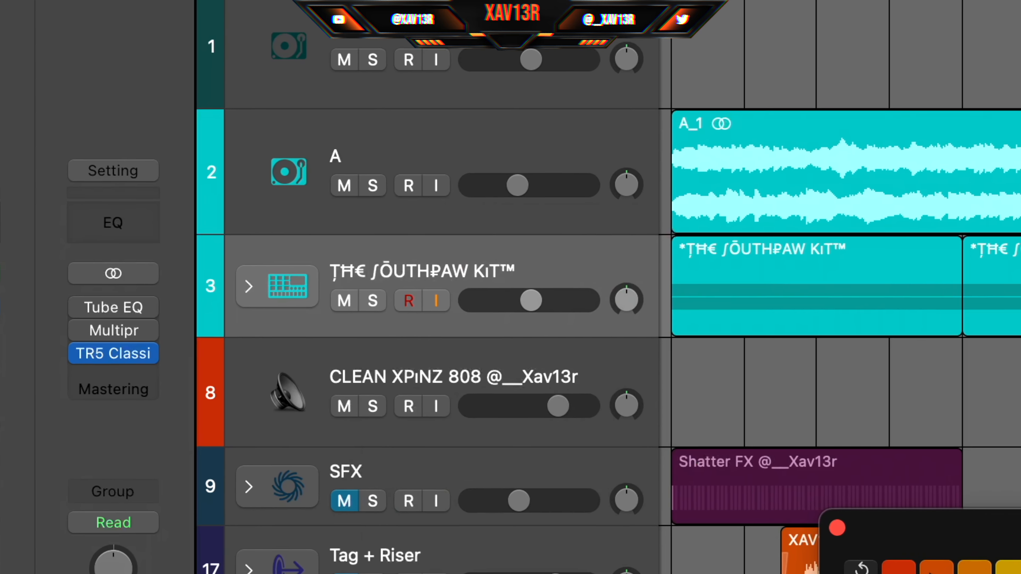
{"action": "left_click", "coordinate": [676, 478]}
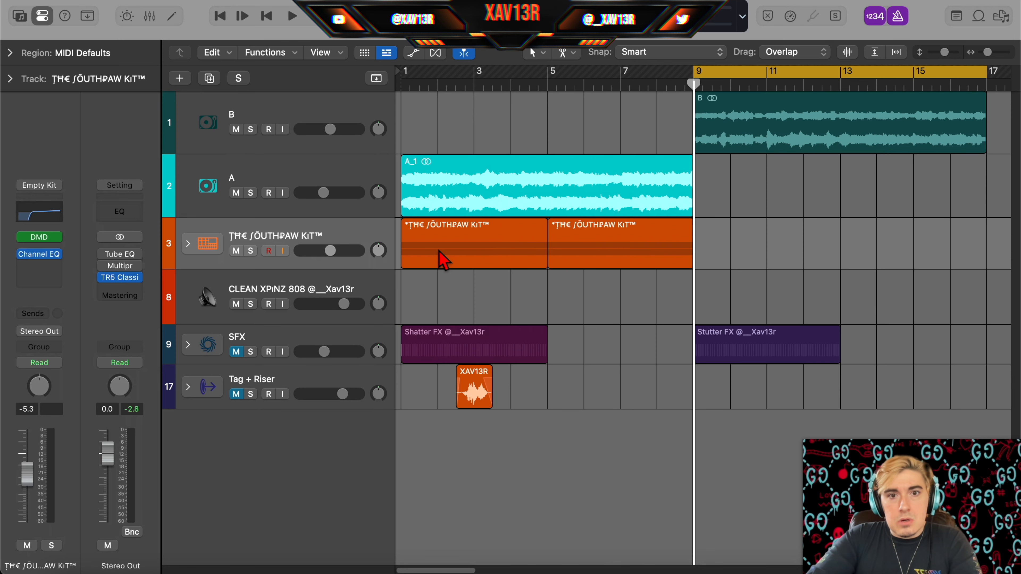
Step: Expand the SOUTHPAW KiT stack and show the Sage HH pad's Q-Sampler detail settings while browsing the hi-hat sample folder
{"action": "left_click", "coordinate": [268, 300]}
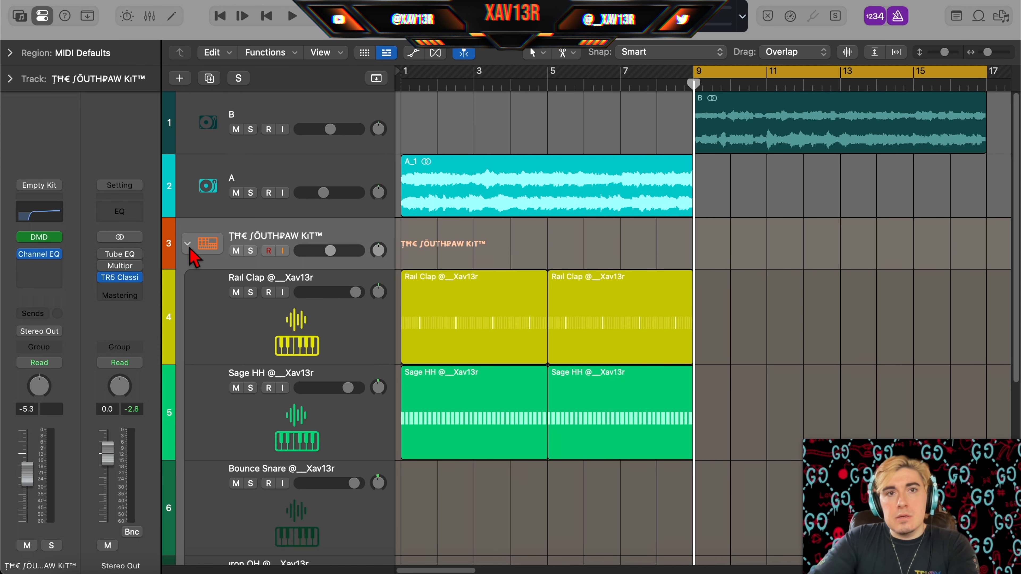
{"action": "left_click", "coordinate": [268, 394]}
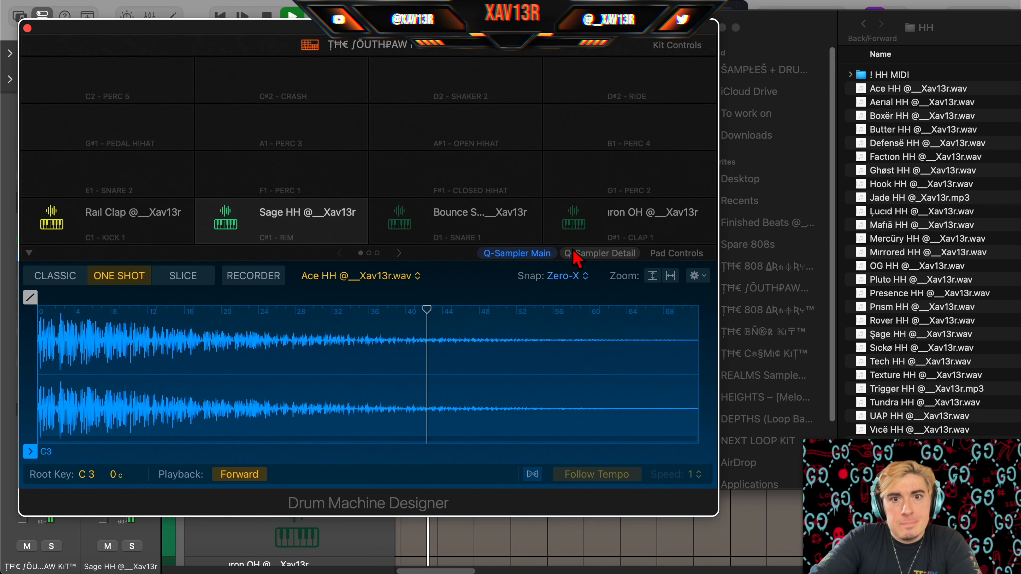
{"action": "left_click", "coordinate": [619, 257]}
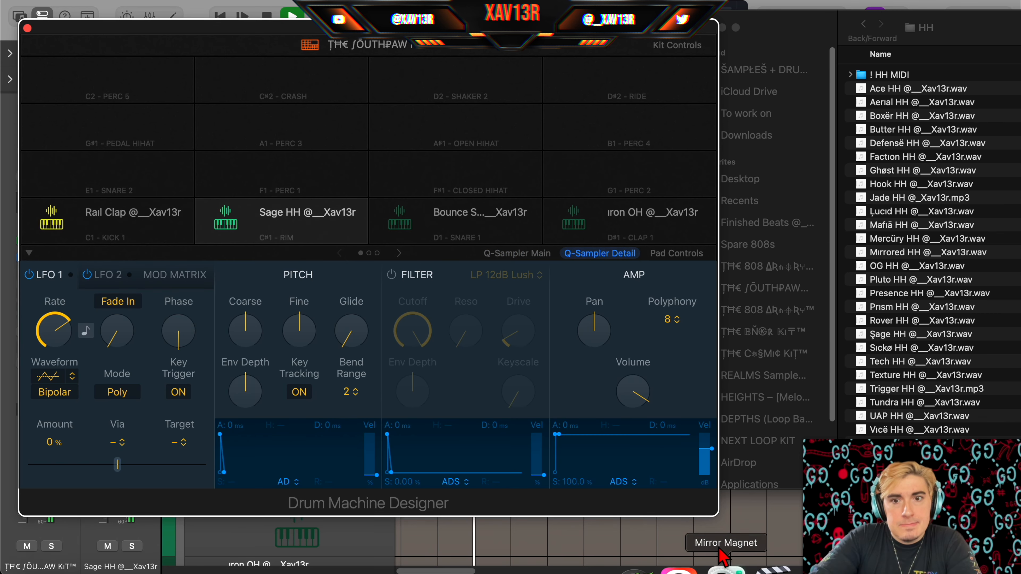
{"action": "left_click", "coordinate": [870, 25]}
{"action": "left_click", "coordinate": [864, 24]}
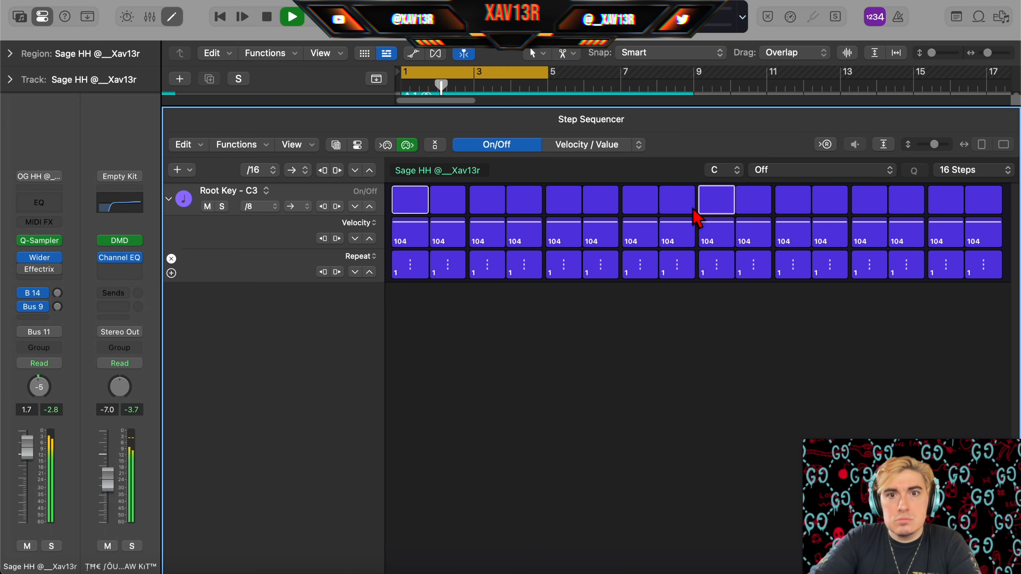
Step: Extend the Sage HH pattern to 32 steps and set repeats to 4 on steps 7 and 8 and 6 on step 19, also adjusting step 22
{"action": "left_click", "coordinate": [968, 170]}
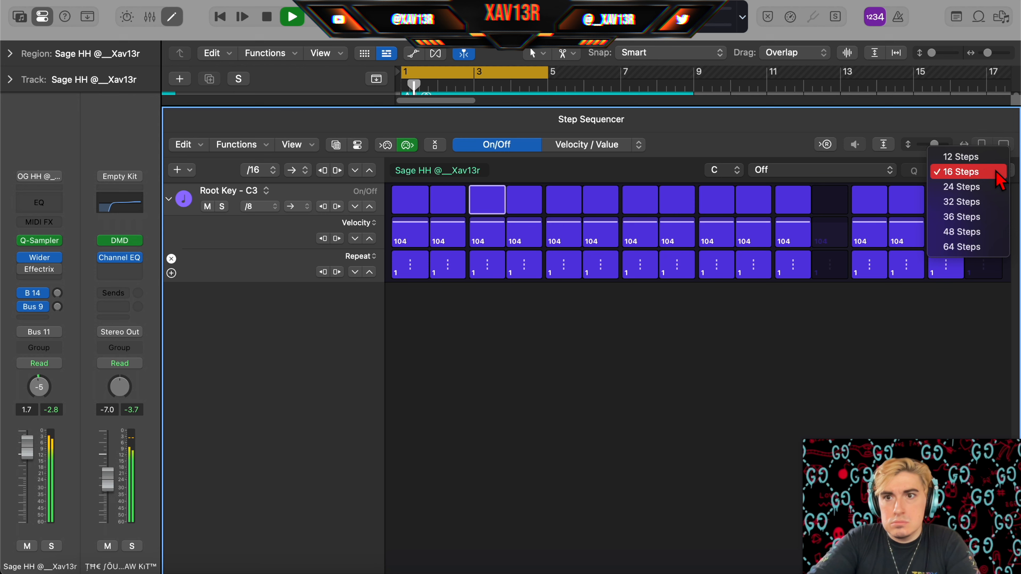
{"action": "left_click", "coordinate": [962, 201]}
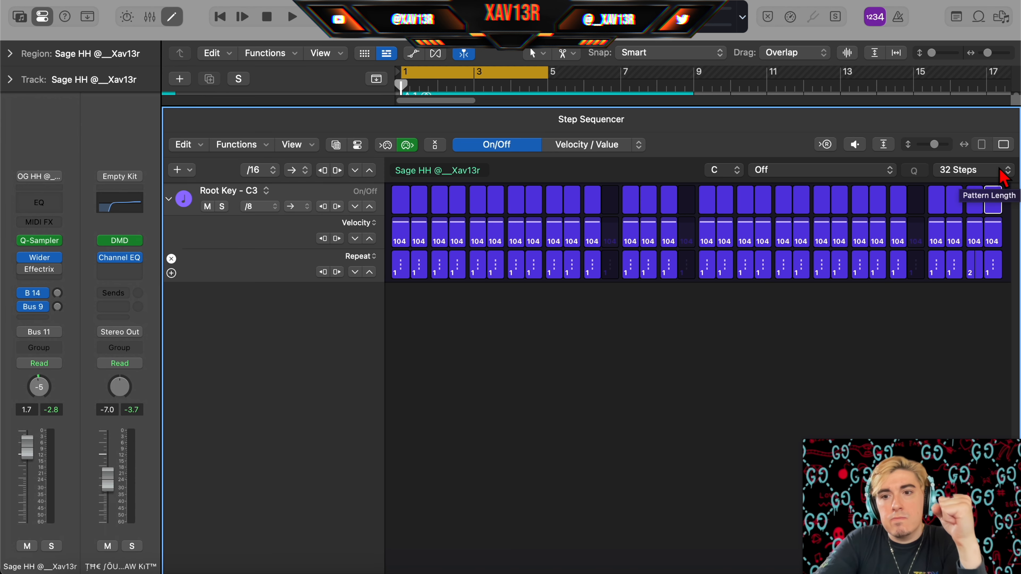
{"action": "left_click_drag", "start_coordinate": [534, 277], "coordinate": [534, 271]}
{"action": "left_click_drag", "start_coordinate": [534, 271], "coordinate": [534, 273]}
{"action": "key", "text": "space"}
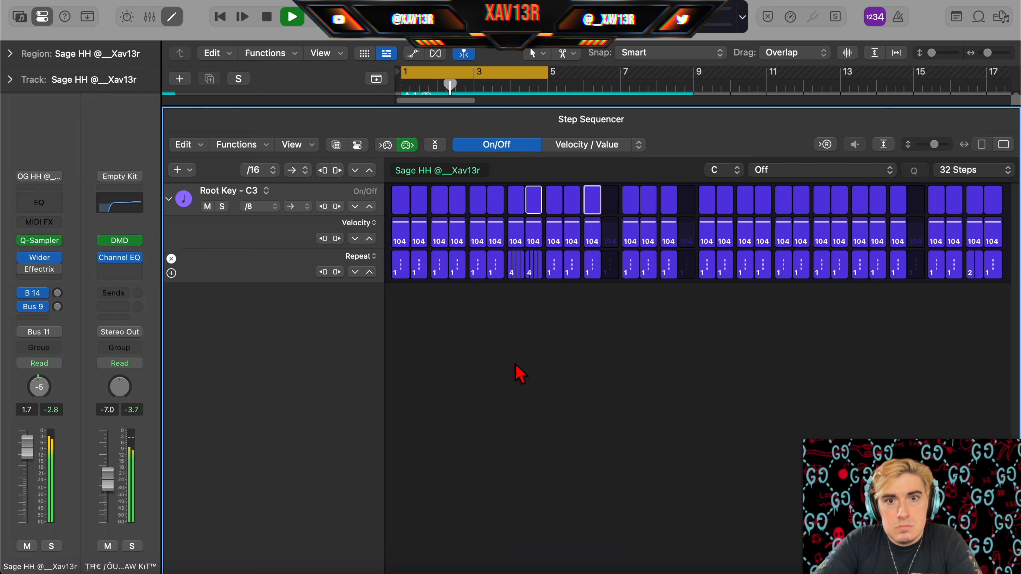
{"action": "left_click_drag", "start_coordinate": [745, 266], "coordinate": [748, 286]}
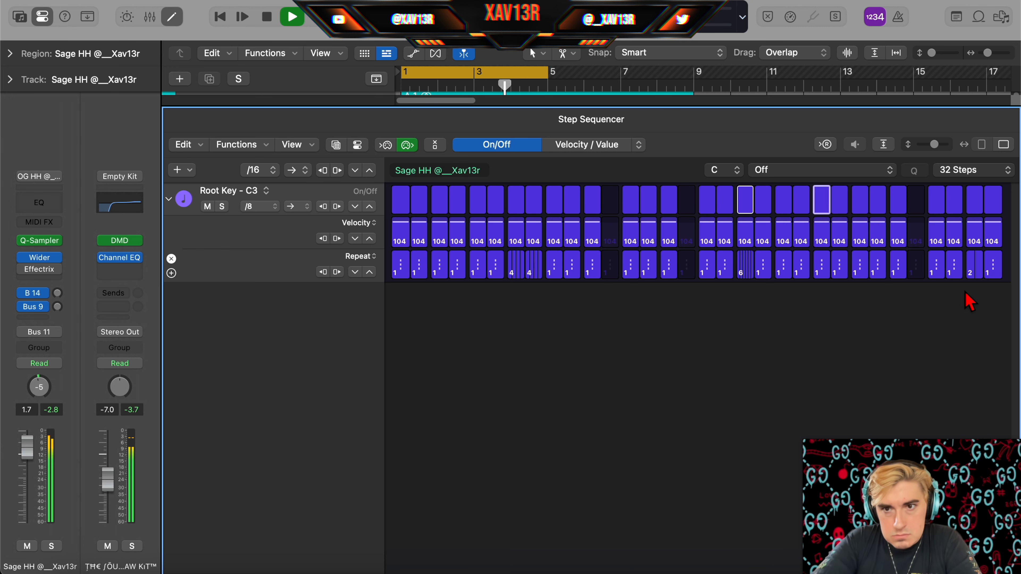
{"action": "left_click_drag", "start_coordinate": [805, 268], "coordinate": [802, 301]}
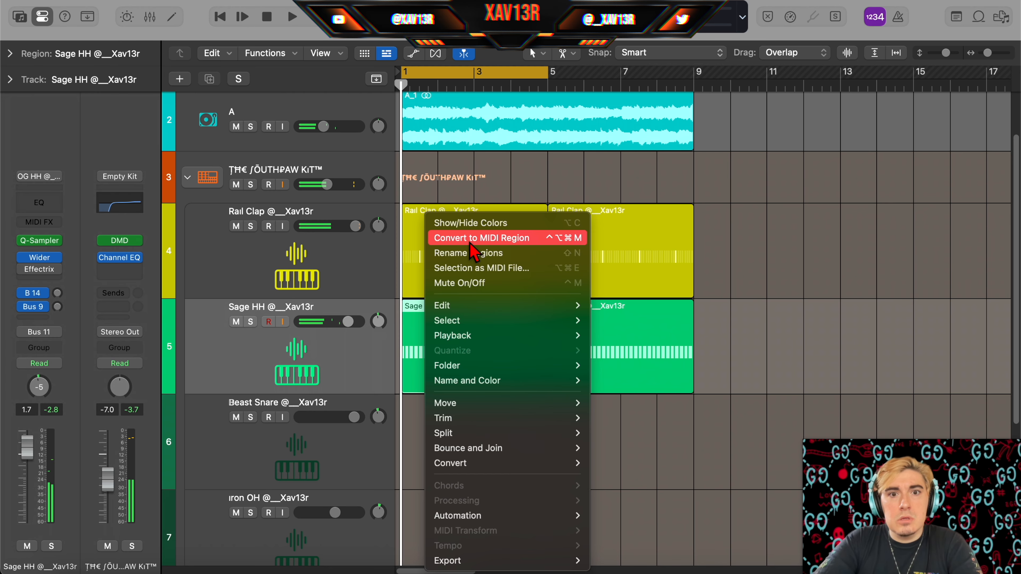
Step: Convert the first Sage HH pattern region to a MIDI region and open it for note editing
{"action": "left_click", "coordinate": [470, 242]}
{"action": "double_click", "coordinate": [449, 346]}
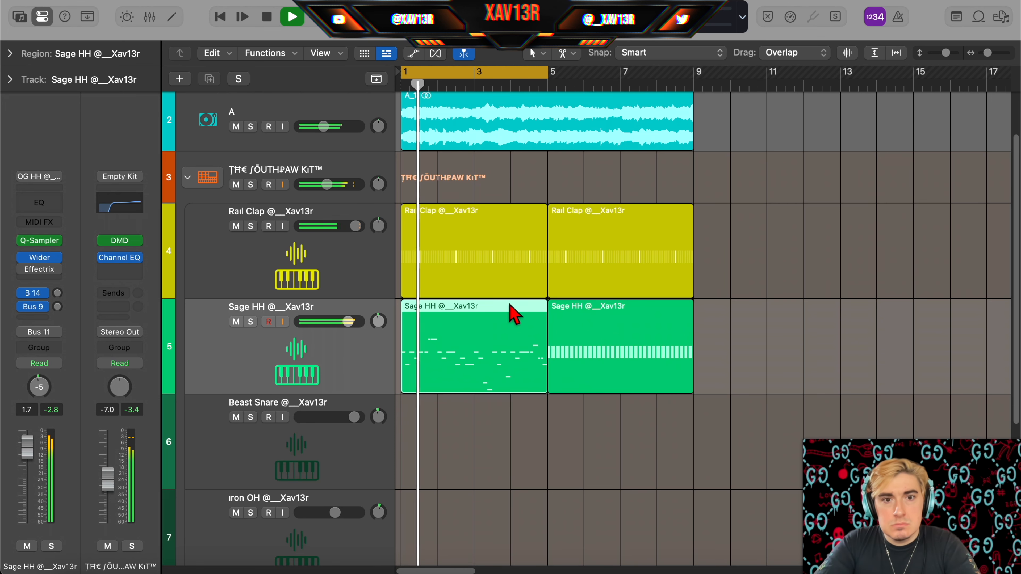
Step: Replace the second Sage HH region with a repeat of the edited first one, and set the cycle to bars 1–9
{"action": "left_click", "coordinate": [552, 361]}
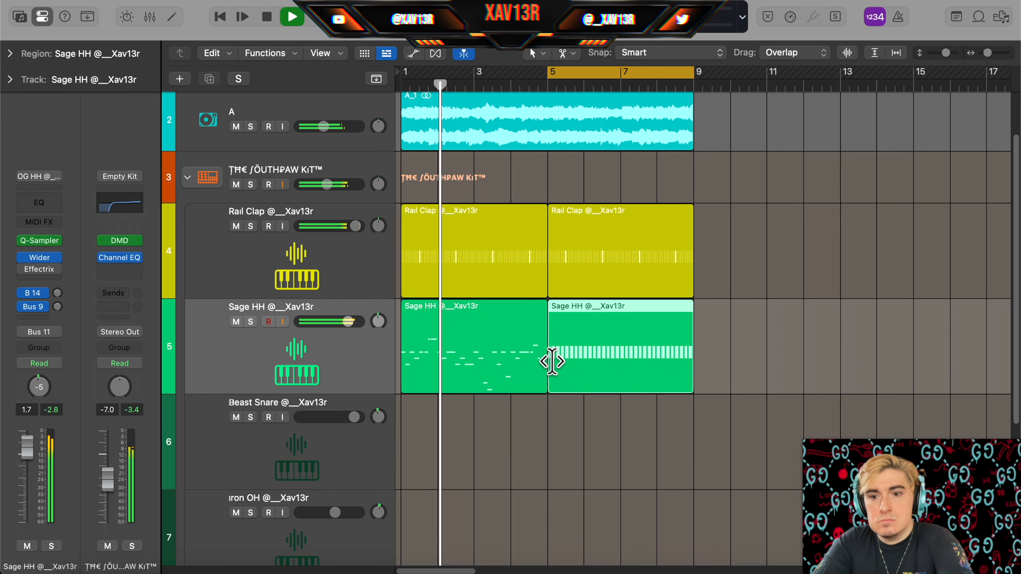
{"action": "key", "text": "Delete"}
{"action": "left_click", "coordinate": [512, 351]}
{"action": "key", "text": "super+r"}
{"action": "left_click_drag", "start_coordinate": [761, 348], "coordinate": [28, 364]}
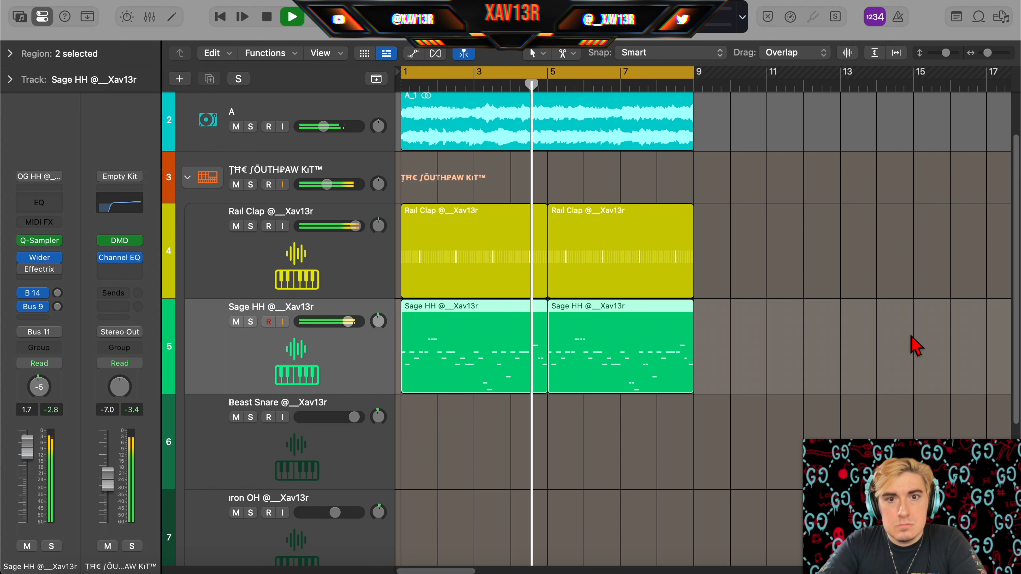
{"action": "key", "text": "space"}
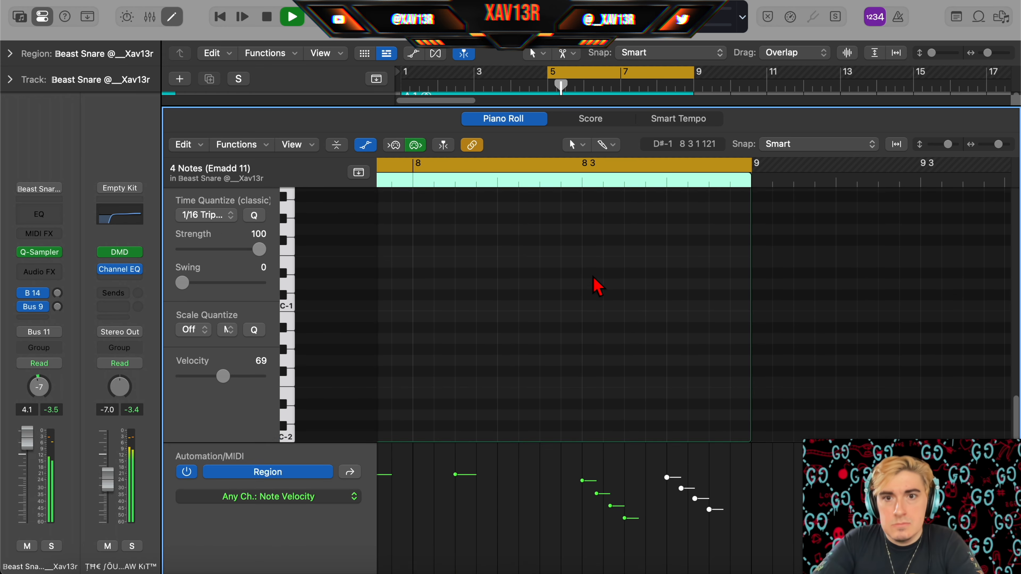
Step: Join the two Beast Snare regions into one and set the cycle range to span bars 1 to 9
{"action": "key", "text": "a"}
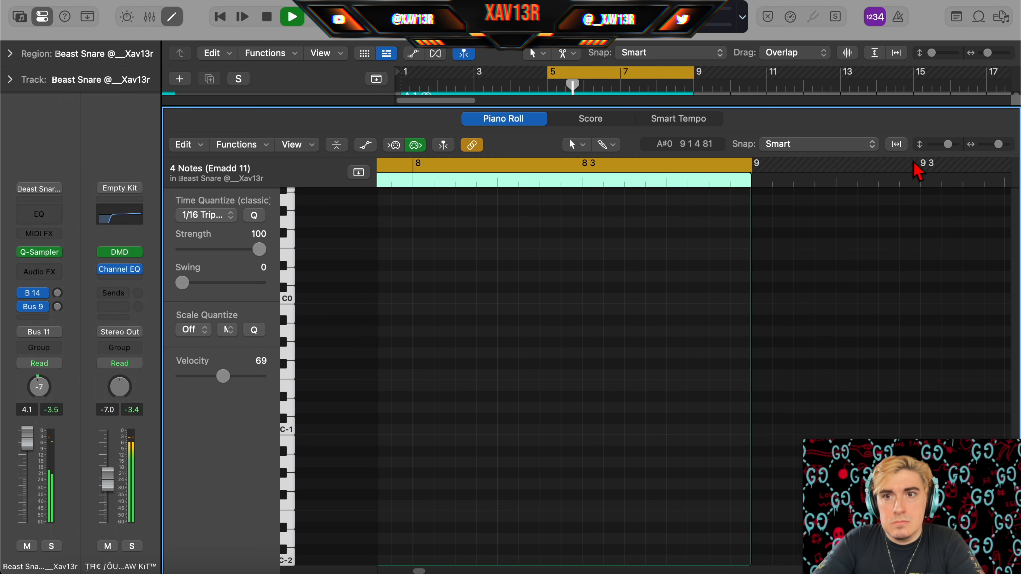
{"action": "left_click", "coordinate": [904, 146]}
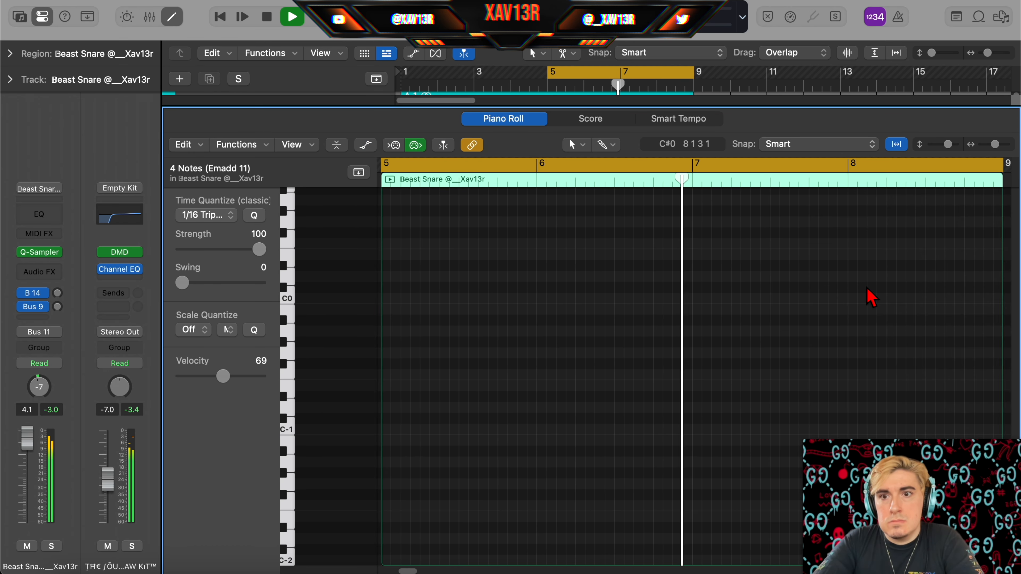
{"action": "left_click", "coordinate": [213, 225]}
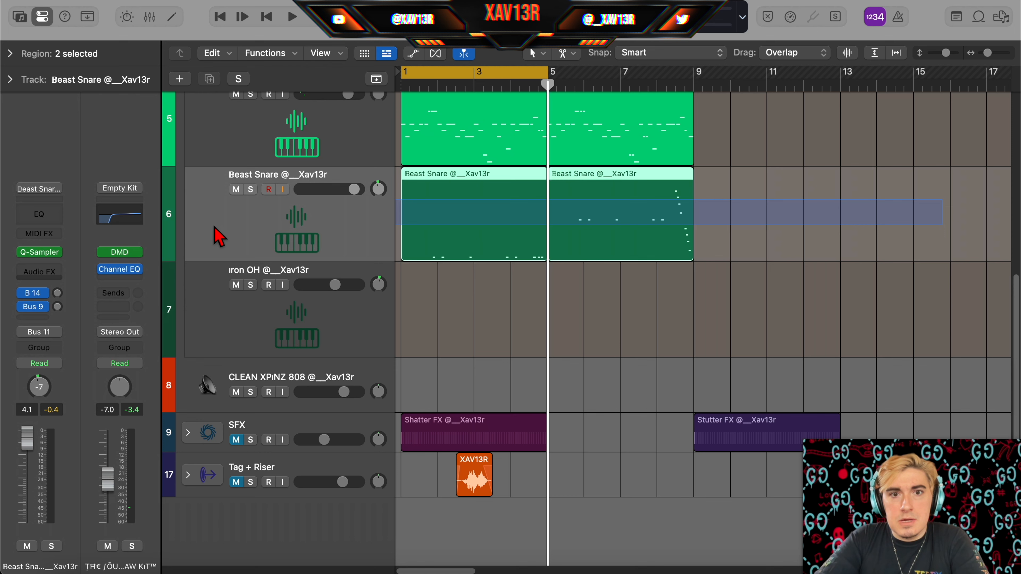
{"action": "key", "text": "super+u"}
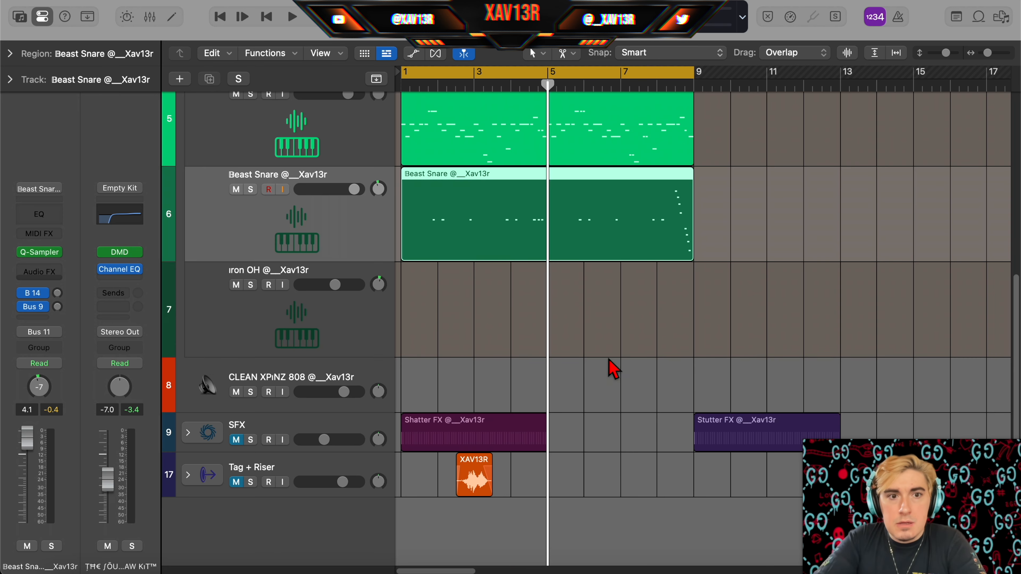
Step: Create a pattern region at bar 1 of the iron OH track and start playback
{"action": "scroll", "coordinate": [413, 303], "scroll_direction": "up", "scroll_amount": 2}
{"action": "right_click", "coordinate": [416, 309]}
{"action": "left_click", "coordinate": [462, 335]}
{"action": "key", "text": "space"}
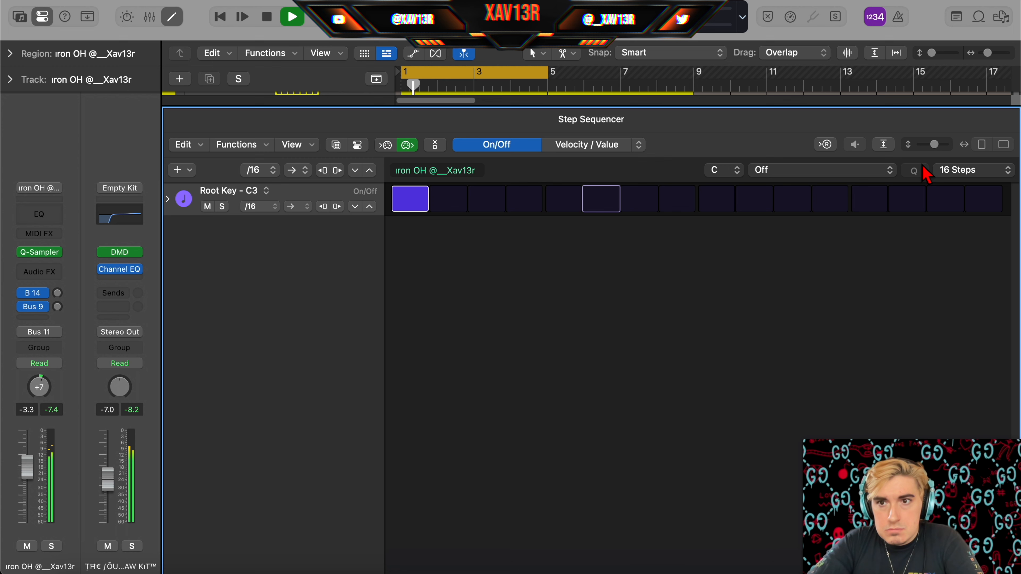
Step: Extend the iron OH step pattern to 64 steps with sparse open-hat hits and close the step sequencer
{"action": "left_click", "coordinate": [952, 170]}
{"action": "left_click", "coordinate": [962, 198]}
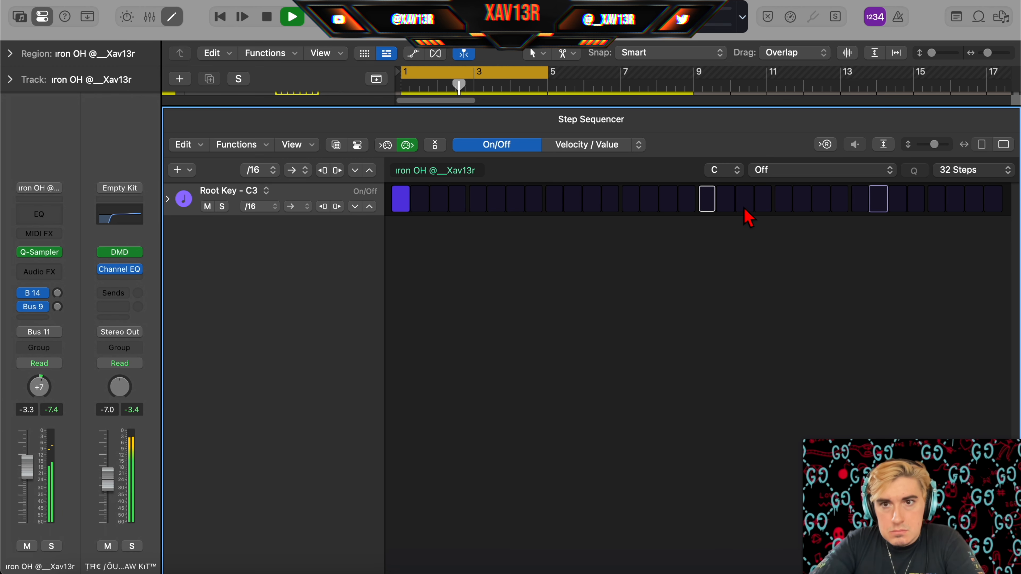
{"action": "left_click", "coordinate": [1012, 173]}
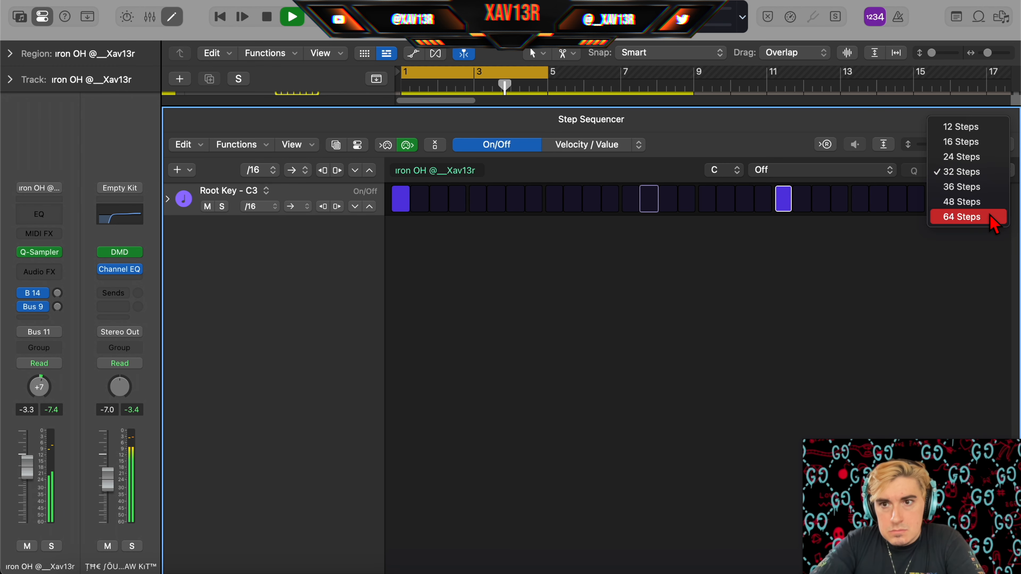
{"action": "left_click", "coordinate": [961, 217]}
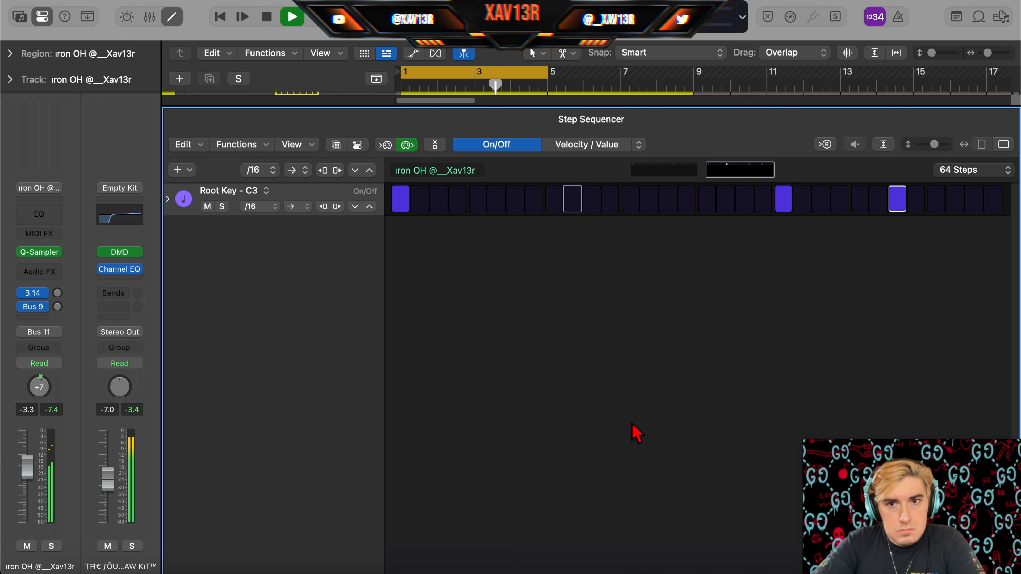
{"action": "key", "text": "e"}
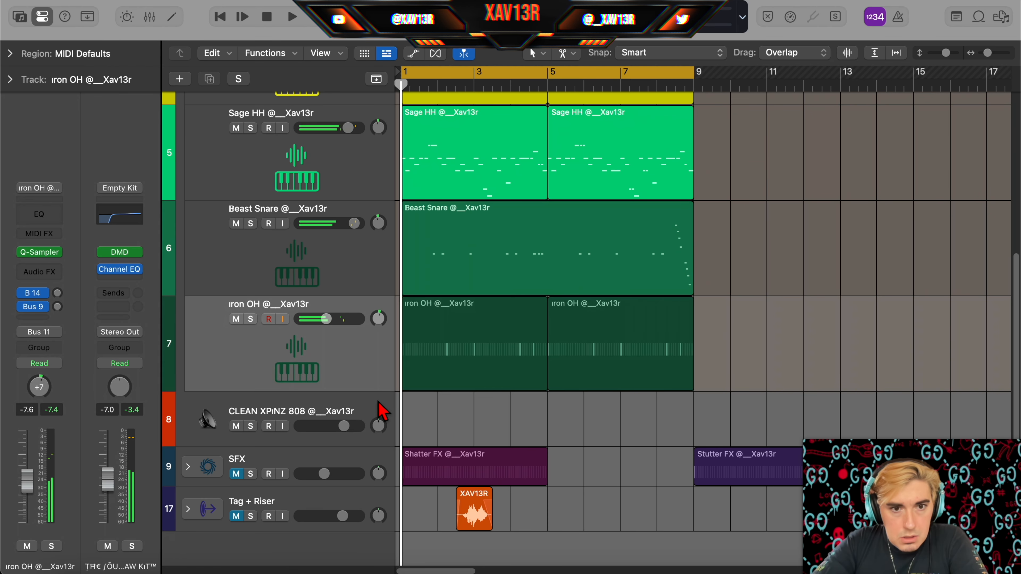
Step: Draw an 808 pattern in the four-bar 808 region with six D5 notes, followed by one A#4 and one A#5
{"action": "double_click", "coordinate": [374, 405]}
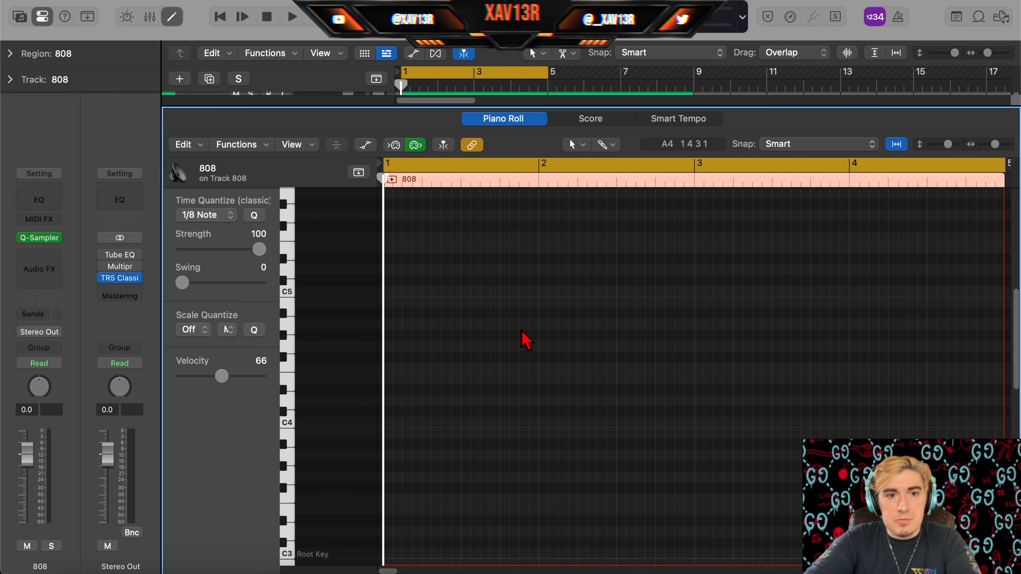
{"action": "scroll", "coordinate": [526, 339], "scroll_direction": "up", "scroll_amount": 5}
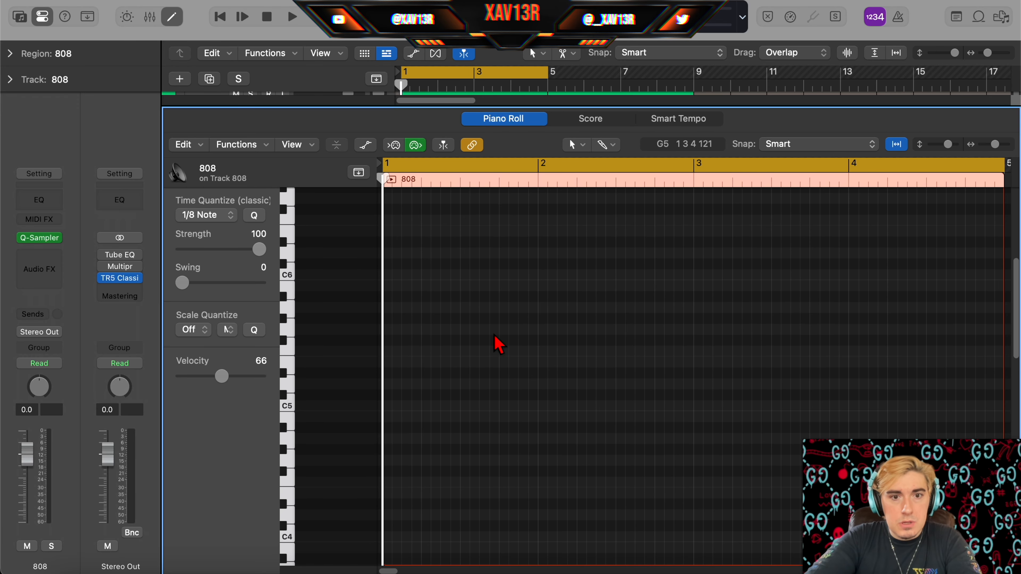
{"action": "left_click", "coordinate": [390, 384], "text": "super"}
{"action": "left_click", "coordinate": [504, 384], "text": "super"}
{"action": "left_click", "coordinate": [581, 384], "text": "super"}
{"action": "left_click", "coordinate": [698, 384], "text": "super"}
{"action": "left_click", "coordinate": [700, 384], "text": "super"}
{"action": "left_click", "coordinate": [718, 384], "text": "super"}
{"action": "left_click", "coordinate": [777, 426], "text": "super"}
{"action": "left_click", "coordinate": [837, 296], "text": "super"}
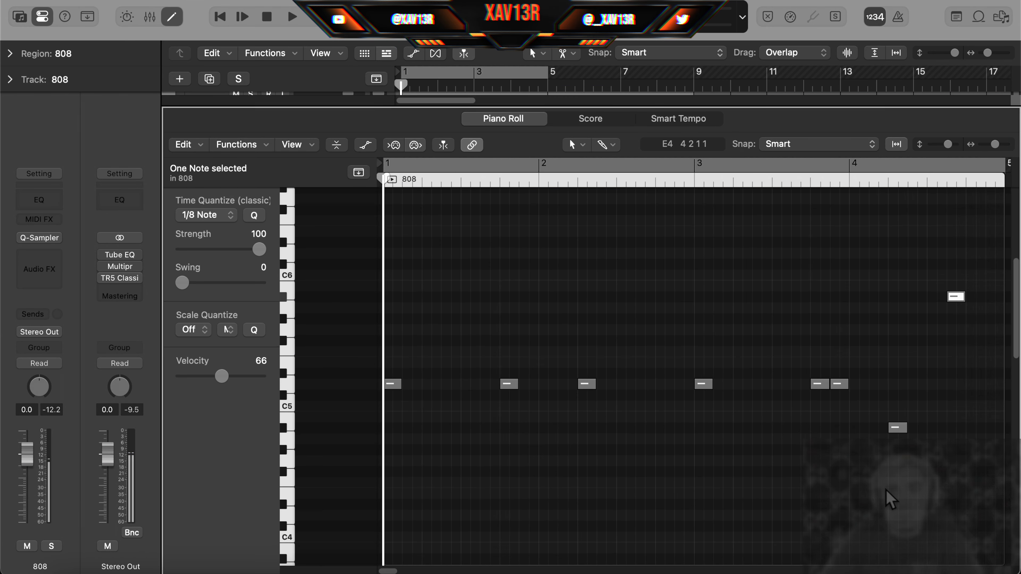
Step: Transpose all 808 notes down two octaves, lengthen them to meet end to end, set velocity to 127 and play the result
{"action": "key", "text": "super+a"}
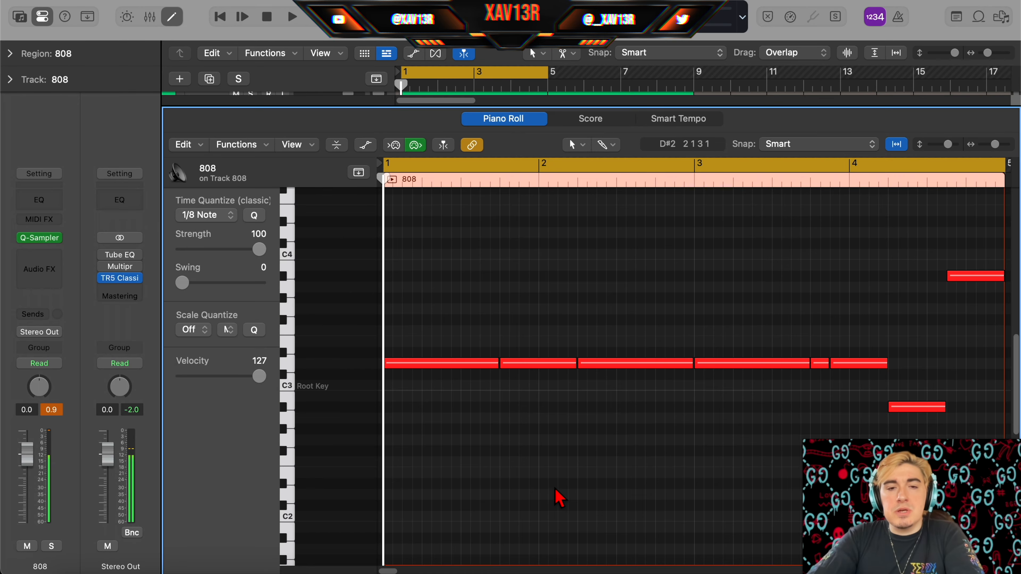
{"action": "key", "text": "e"}
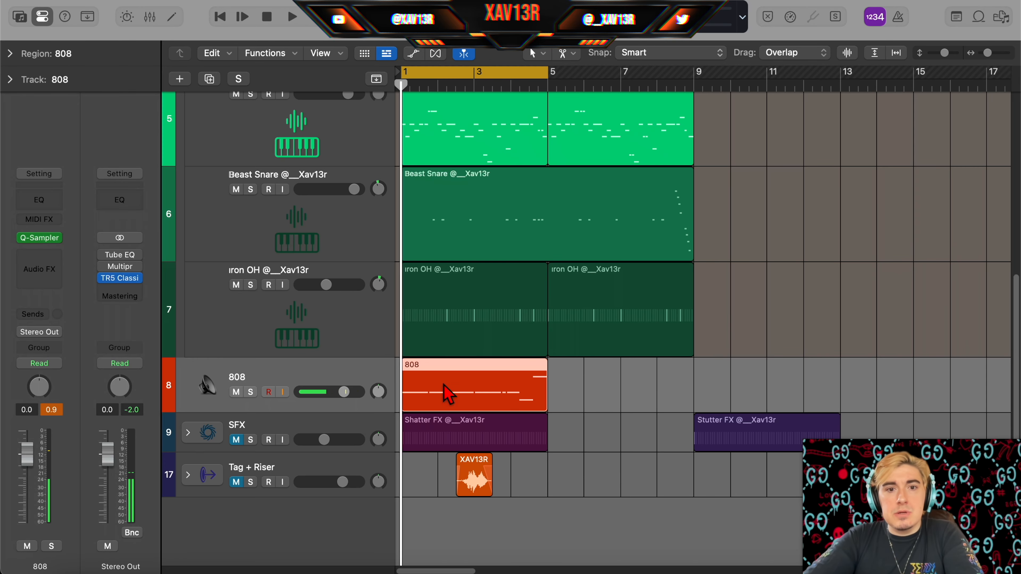
{"action": "key", "text": "space"}
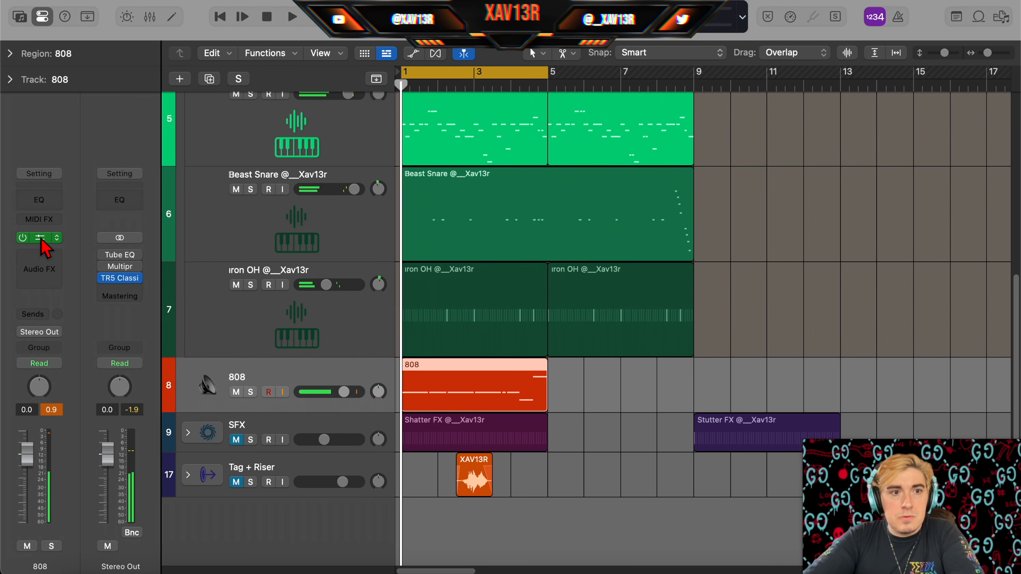
Step: Open the 808 track's Quick Sampler and load the FiREARM XPiNZ 808 sample from the !XPiNZ folder of low-range 808s
{"action": "left_click", "coordinate": [32, 239]}
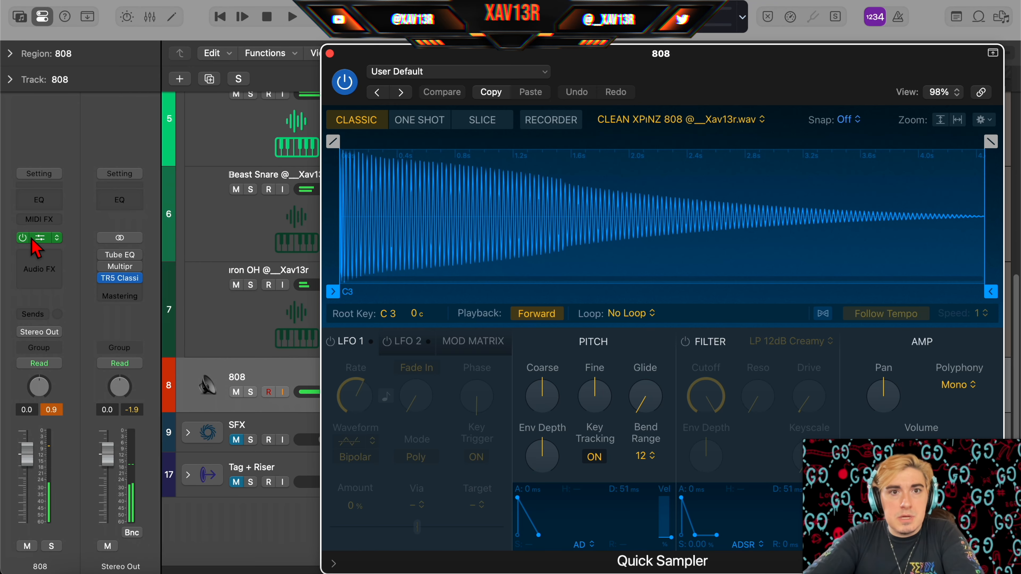
{"action": "left_click_drag", "start_coordinate": [749, 96], "coordinate": [459, 52]}
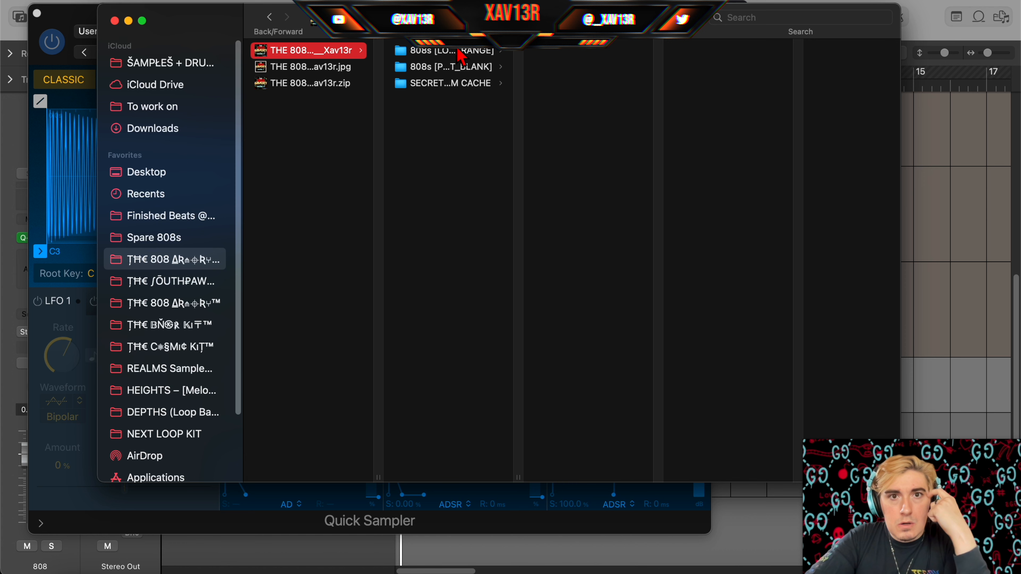
{"action": "left_click", "coordinate": [458, 51]}
{"action": "left_click", "coordinate": [605, 67]}
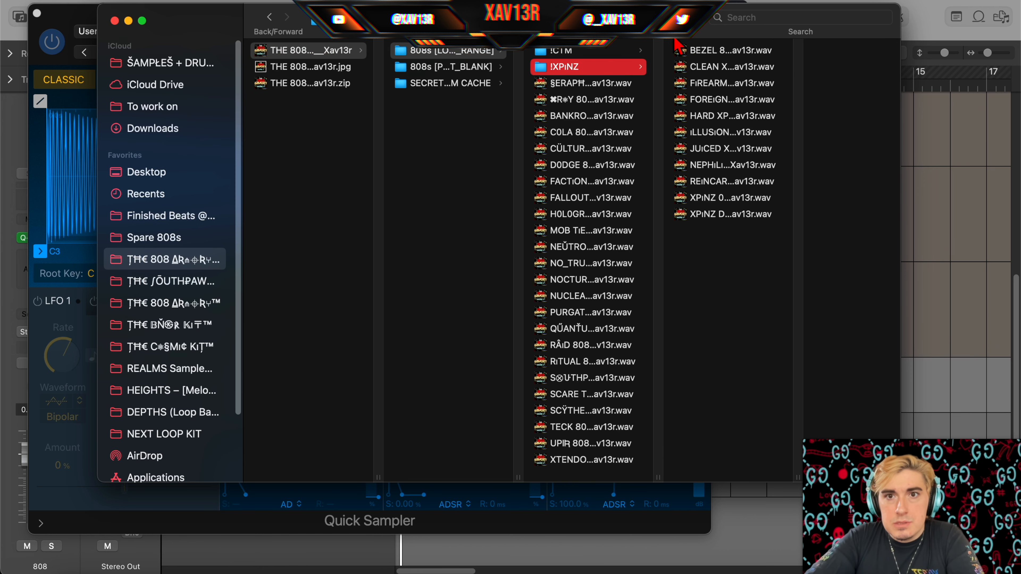
{"action": "left_click_drag", "start_coordinate": [676, 41], "coordinate": [911, 22]}
{"action": "left_click_drag", "start_coordinate": [4, 177], "coordinate": [171, 176]}
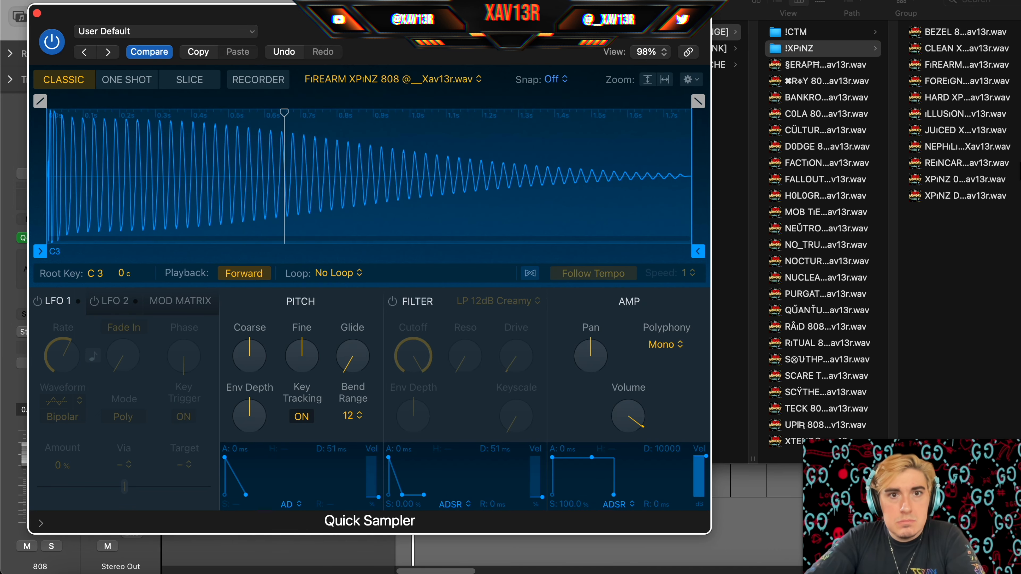
Step: Audition other 808s from the !XPiNZ folder and load the JUiCED XPiNZ 808 into Quick Sampler
{"action": "left_click", "coordinate": [961, 131]}
{"action": "left_click_drag", "start_coordinate": [909, 136], "coordinate": [122, 173]}
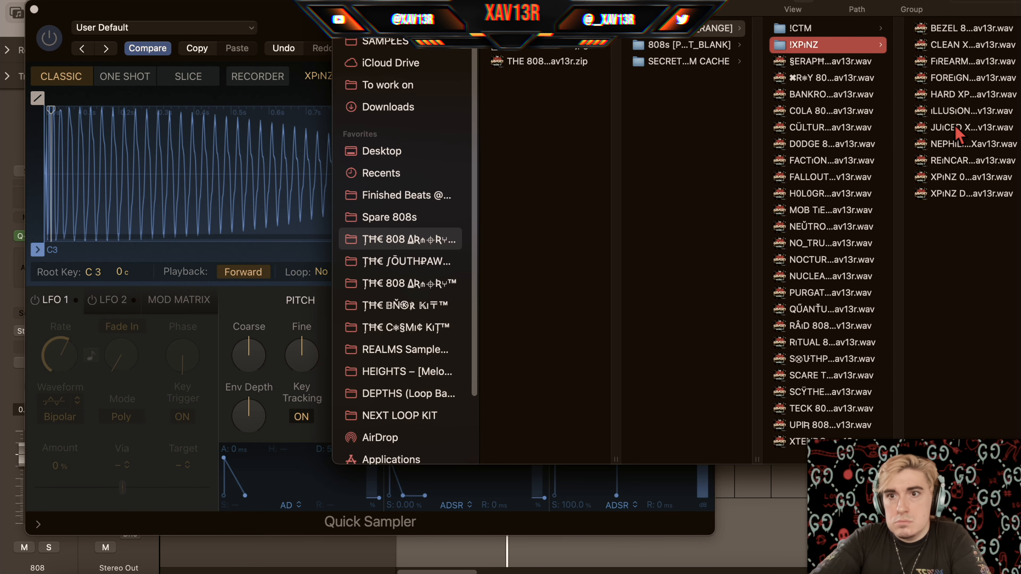
{"action": "left_click_drag", "start_coordinate": [956, 128], "coordinate": [130, 157]}
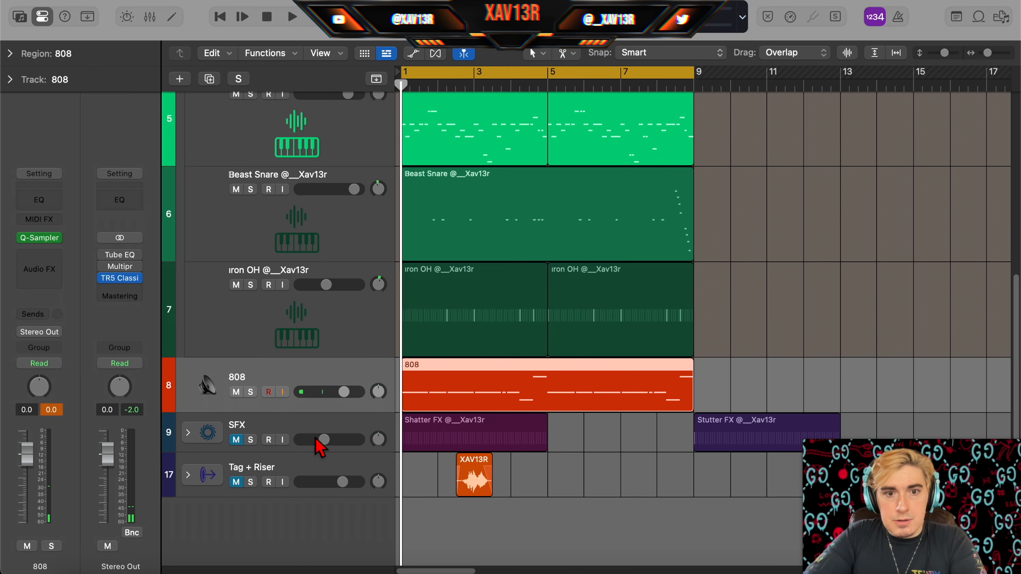
Step: Vary the end of bar 8 in the 808 region by adding a short A#2 note and a short closing F3 note
{"action": "key", "text": "p"}
{"action": "scroll", "coordinate": [562, 342], "scroll_direction": "right", "scroll_amount": 1}
{"action": "scroll", "coordinate": [555, 341], "scroll_direction": "left", "scroll_amount": 1}
{"action": "key", "text": "space"}
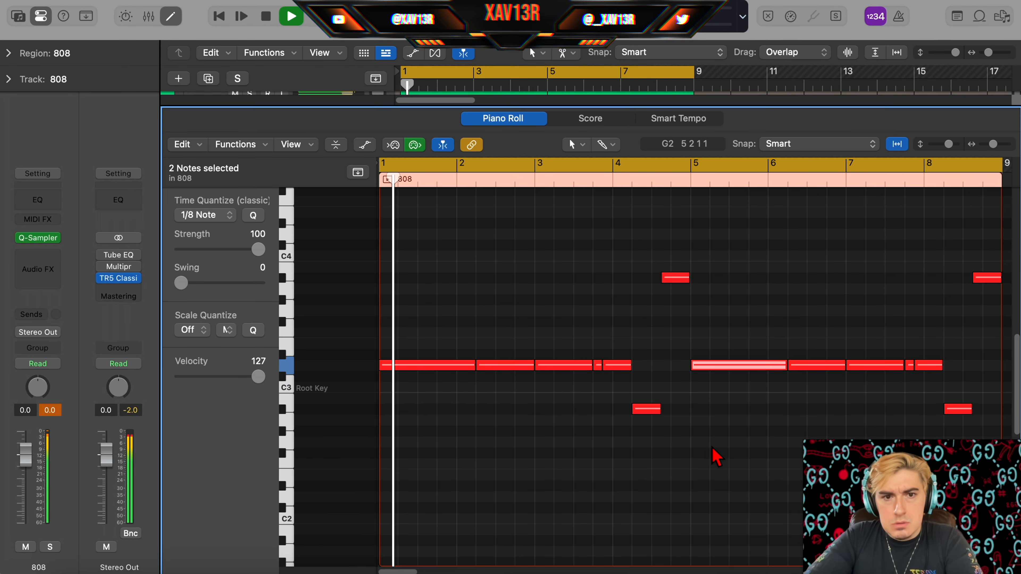
{"action": "left_click", "coordinate": [712, 448]}
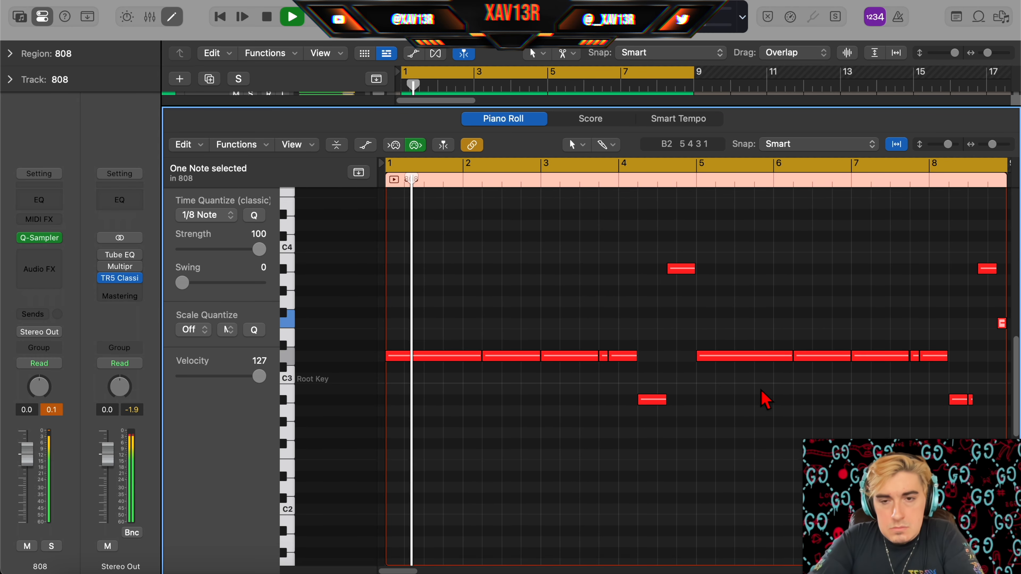
{"action": "left_click", "coordinate": [673, 456]}
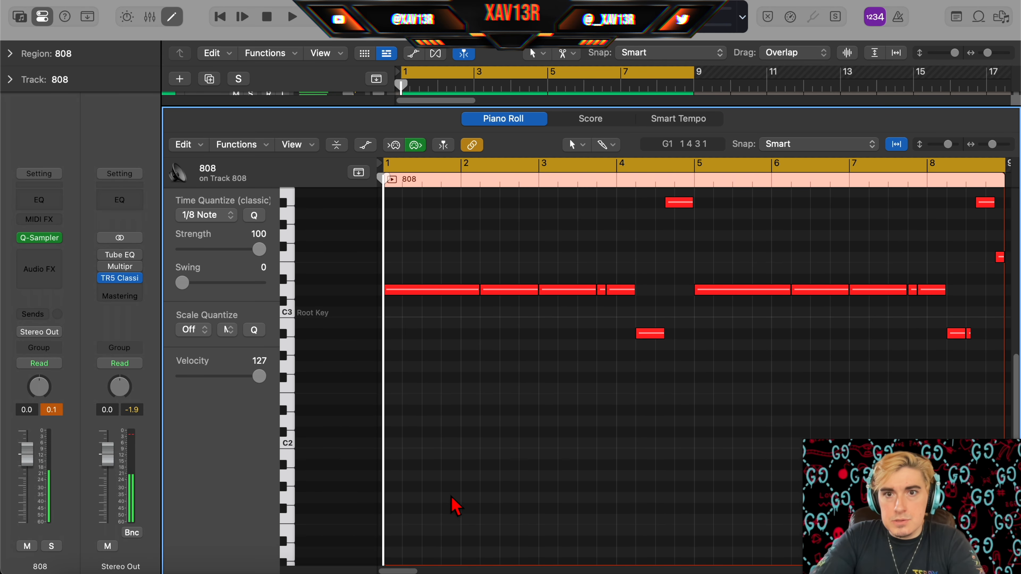
{"action": "scroll", "coordinate": [449, 499], "scroll_direction": "up", "scroll_amount": 2}
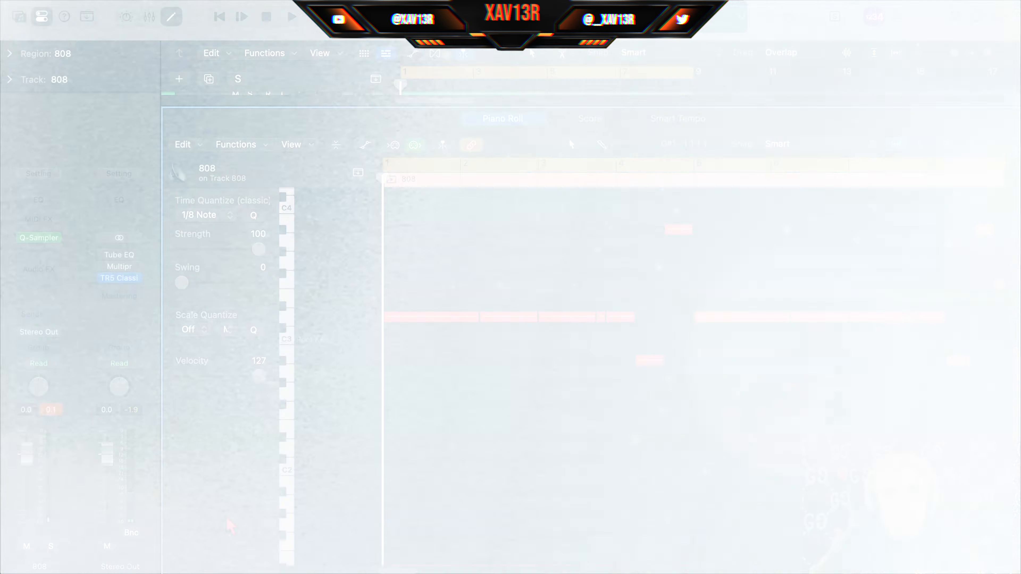
Step: Repeat the Rail Clap and Sage HH regions across bars 9 to 17 and play the new section
{"action": "key", "text": "space"}
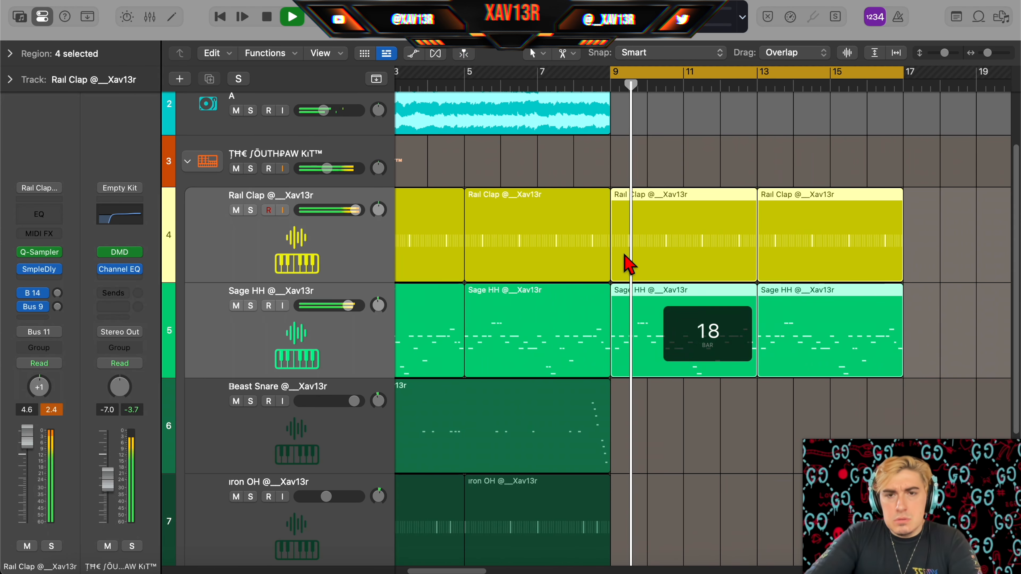
{"action": "scroll", "coordinate": [627, 261], "scroll_direction": "down", "scroll_amount": 5}
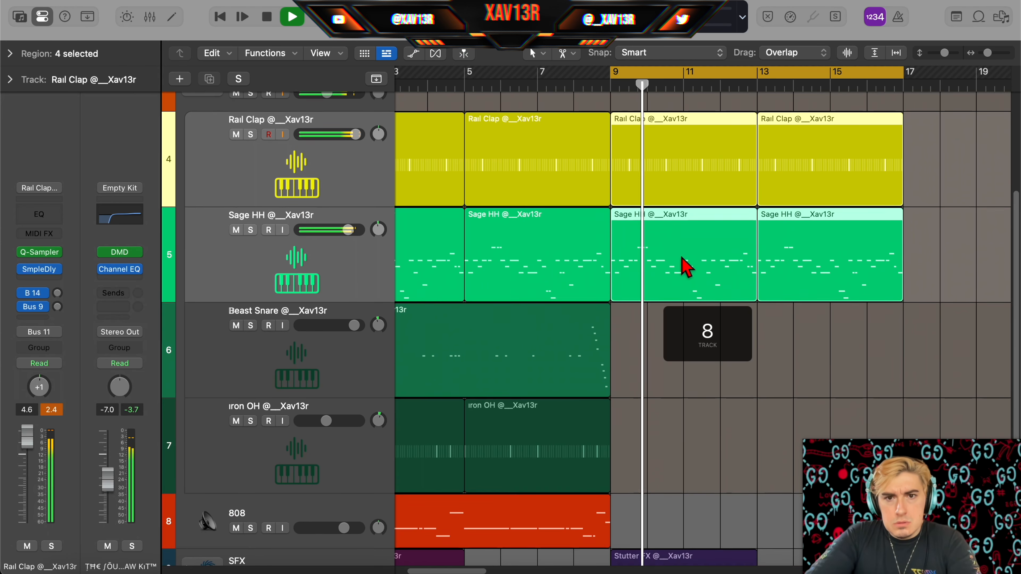
{"action": "scroll", "coordinate": [627, 117], "scroll_direction": "up", "scroll_amount": 5}
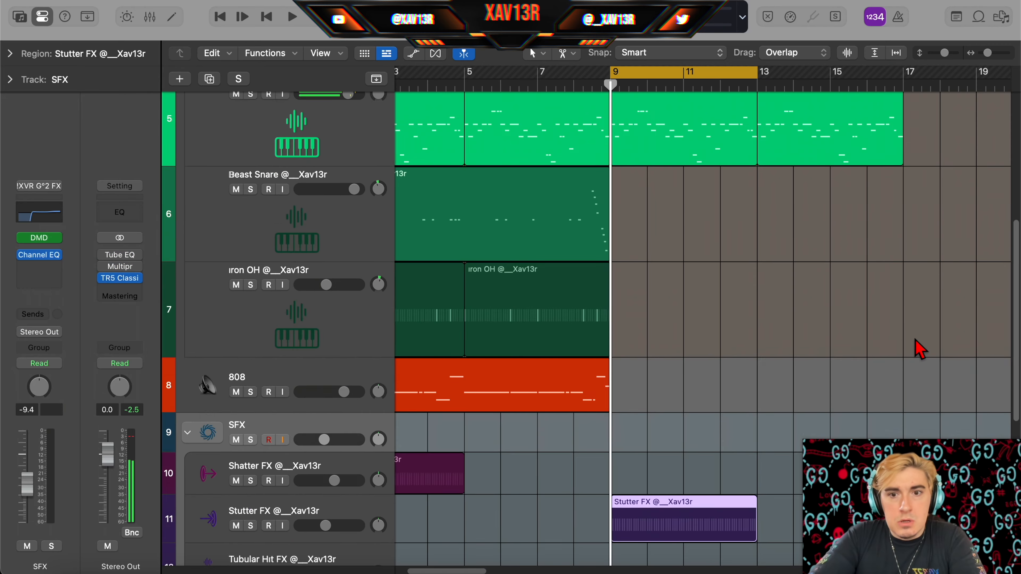
Step: Program a LoRes Blast pattern at bar 9 with hits on steps 29 and 31 and repeat it to bar 17
{"action": "scroll", "coordinate": [836, 334], "scroll_direction": "down", "scroll_amount": 4}
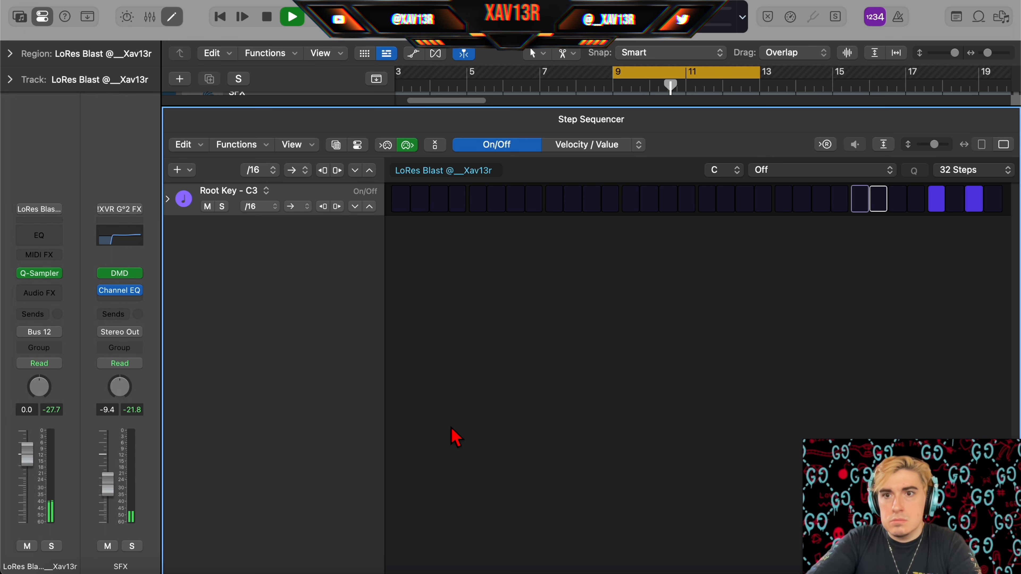
{"action": "key", "text": "e"}
{"action": "key", "text": "e"}
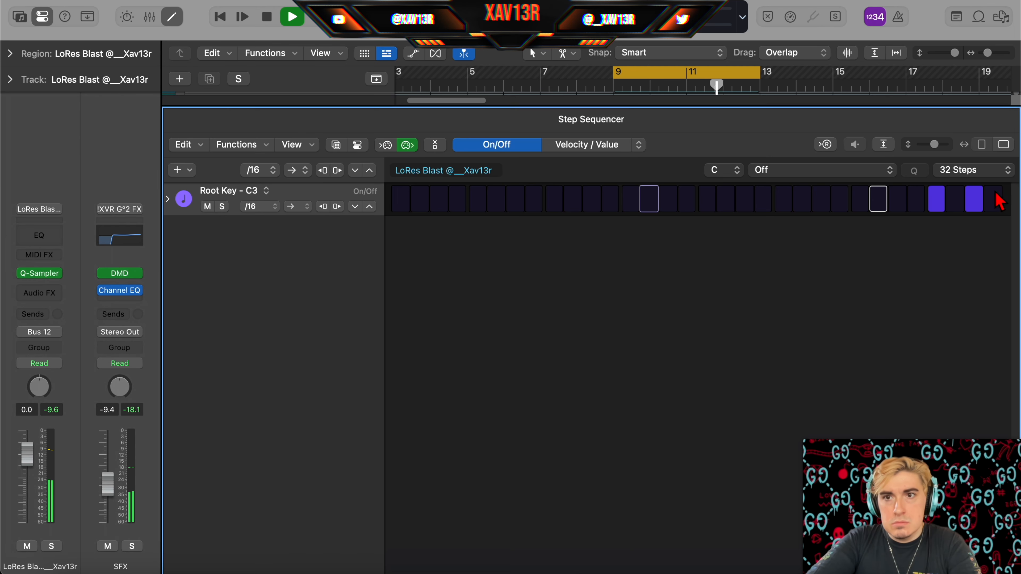
{"action": "left_click", "coordinate": [1008, 173]}
{"action": "left_click", "coordinate": [936, 218]}
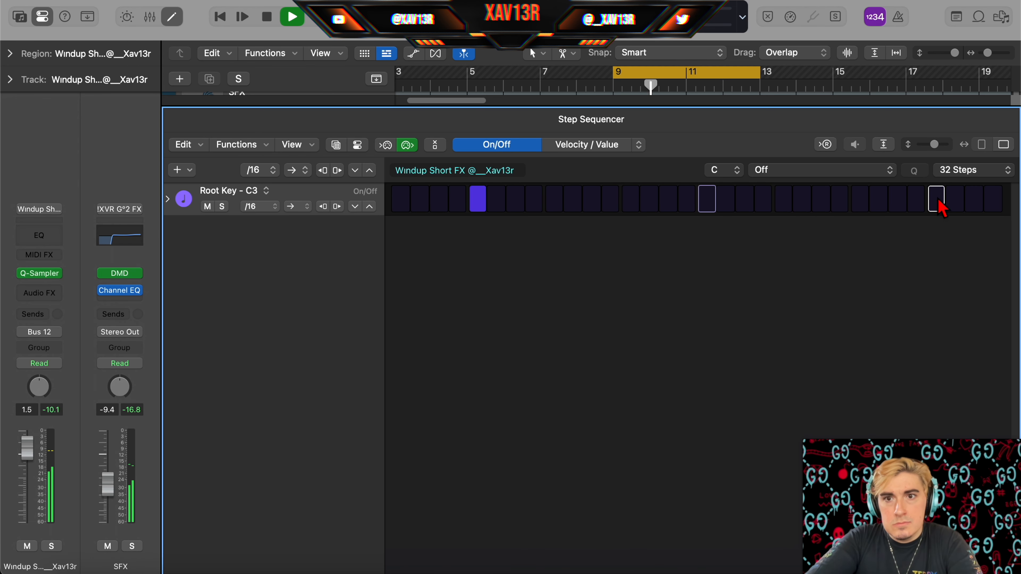
Step: Program a Windup Short FX pattern at bar 9 with a hit on step 5 and repeat it to bar 17
{"action": "key", "text": "e"}
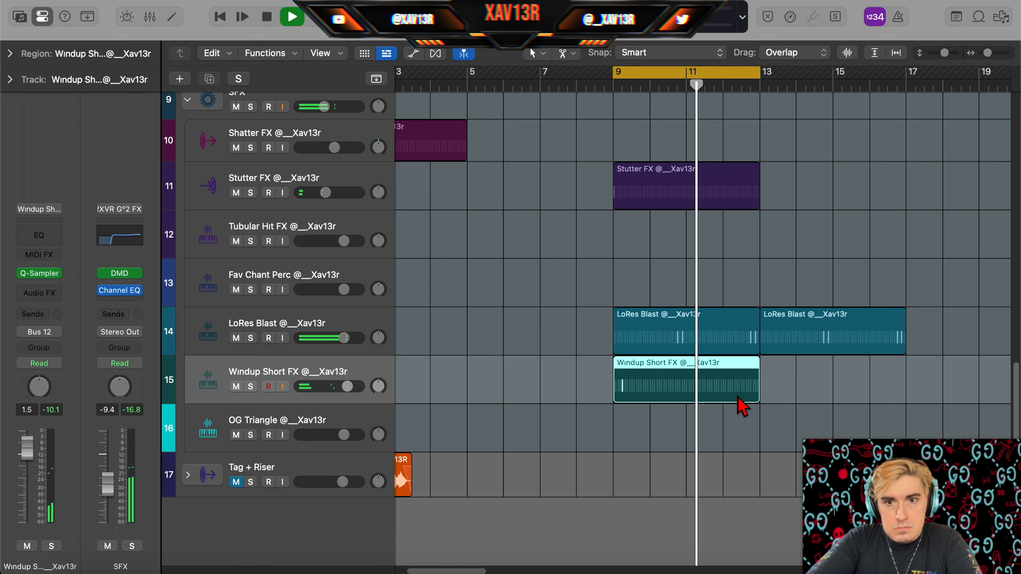
{"action": "key", "text": "super+r"}
{"action": "left_click_drag", "start_coordinate": [984, 377], "coordinate": [85, 442]}
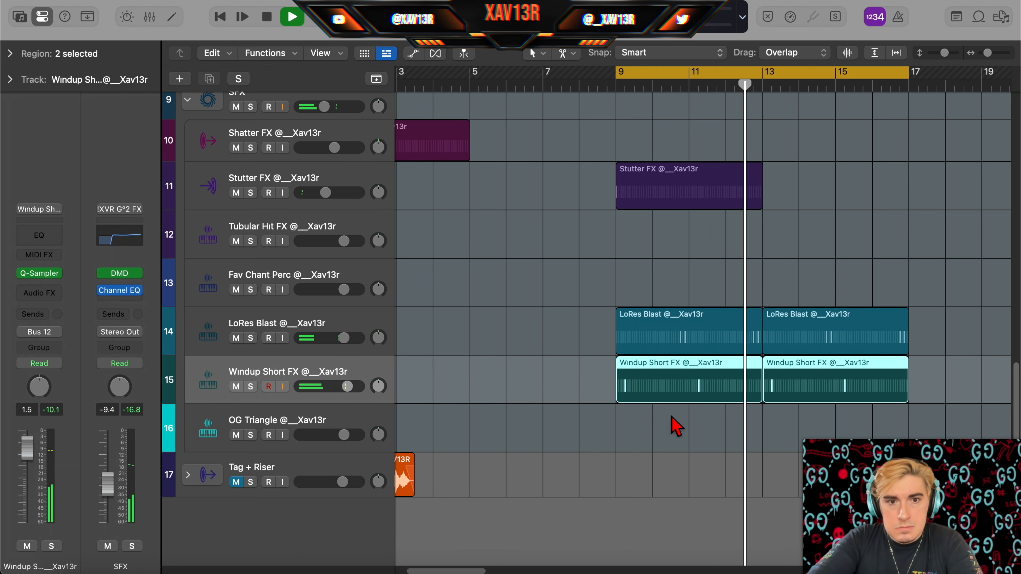
Step: Program a sparse OG Triangle pattern on key F5 at bar 9 and repeat it to bar 17
{"action": "double_click", "coordinate": [644, 435]}
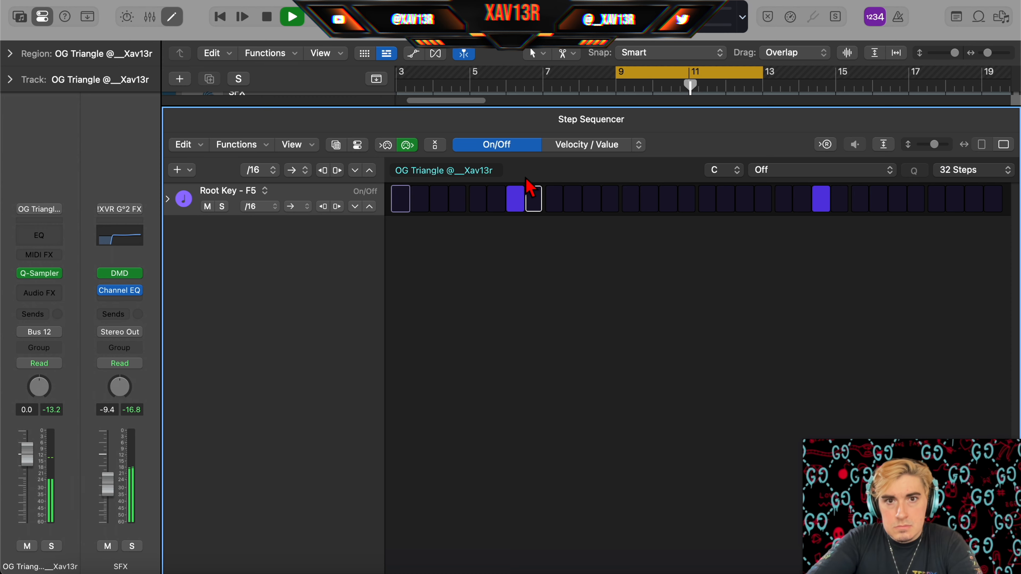
{"action": "key", "text": "e"}
{"action": "key", "text": "super+r"}
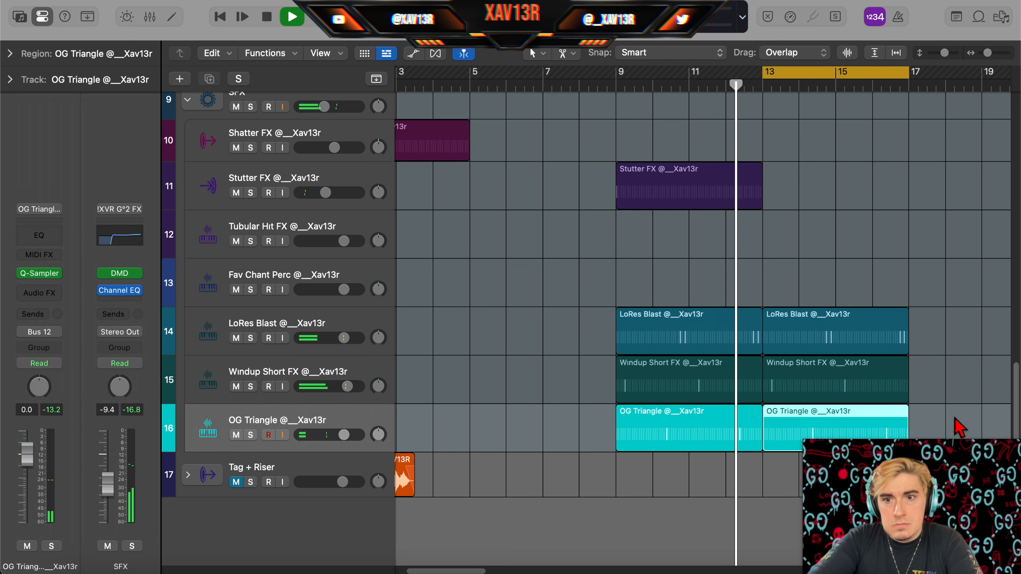
{"action": "left_click_drag", "start_coordinate": [952, 422], "coordinate": [553, 433]}
Step: Remove the unused Tubular Hit FX and Fav Chant Perc tracks and collapse the SFX track stack
{"action": "scroll", "coordinate": [558, 435], "scroll_direction": "down", "scroll_amount": 1}
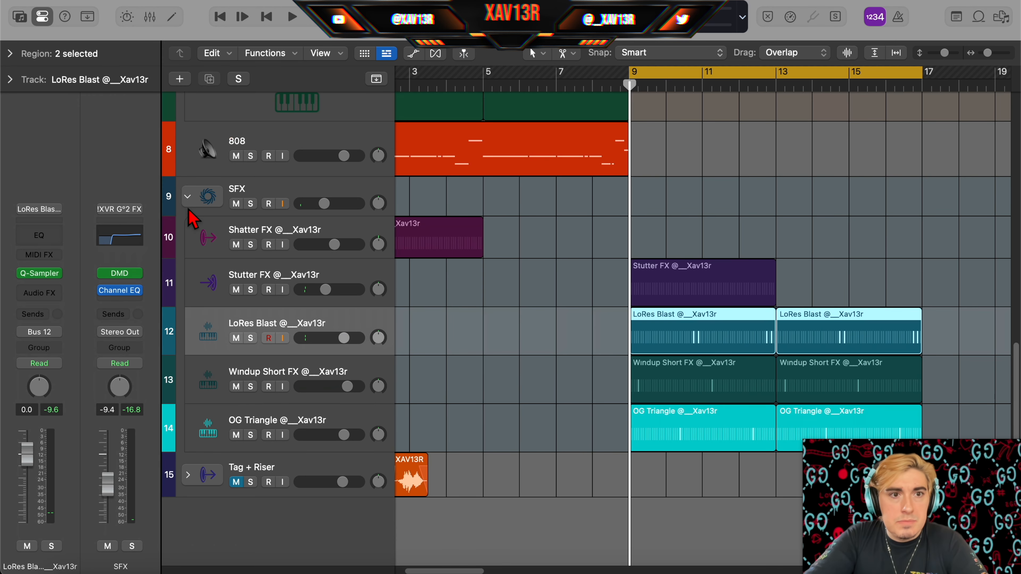
{"action": "left_click", "coordinate": [187, 197]}
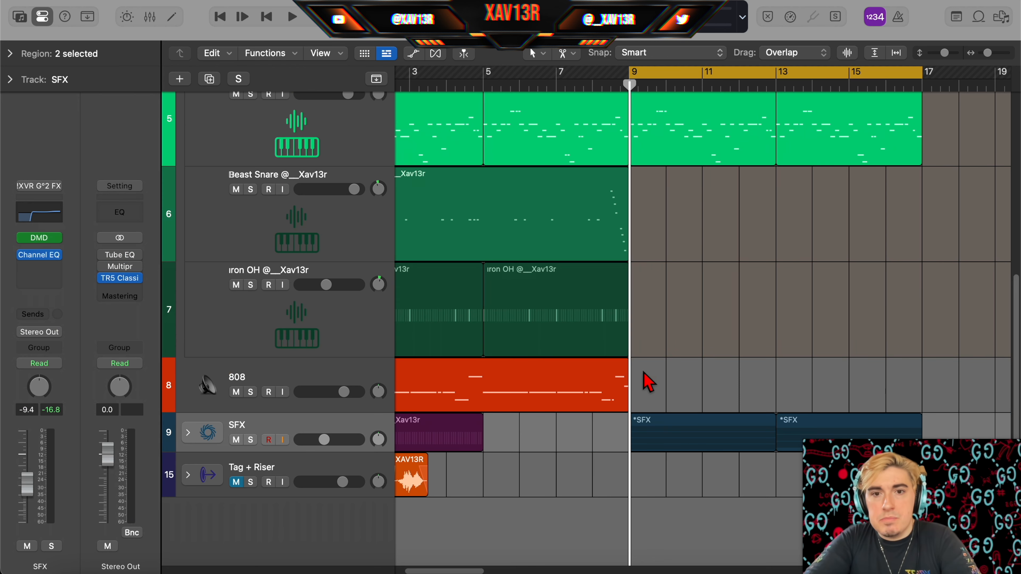
Step: Create an empty 808 region at bar 9 and extend it to four bars
{"action": "scroll", "coordinate": [644, 375], "scroll_direction": "up", "scroll_amount": 1}
{"action": "double_click", "coordinate": [645, 382]}
{"action": "left_click_drag", "start_coordinate": [663, 419], "coordinate": [764, 407]}
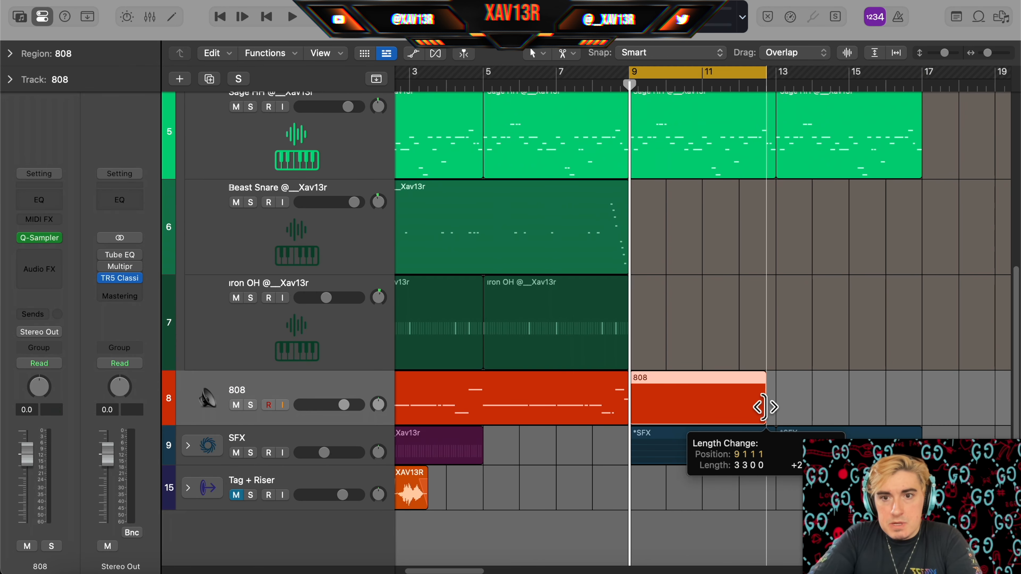
Step: Draw three D3 notes followed by two A#2 notes in the bar 9 808 region and lengthen them to meet end to end
{"action": "key", "text": "p"}
{"action": "left_click", "coordinate": [389, 401]}
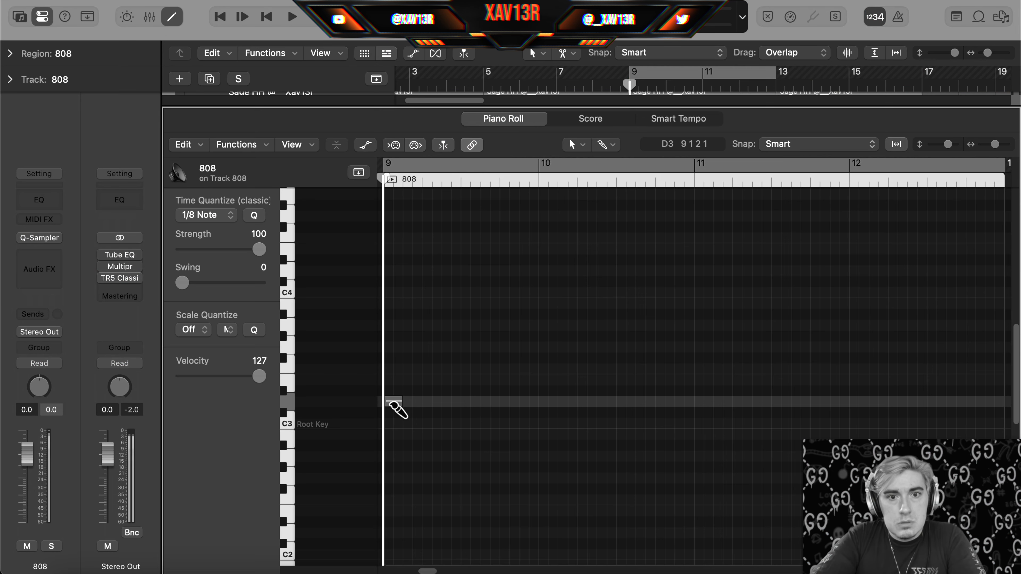
{"action": "left_click", "coordinate": [582, 402]}
{"action": "scroll", "coordinate": [603, 402], "scroll_direction": "right", "scroll_amount": 2}
{"action": "left_click", "coordinate": [615, 401]}
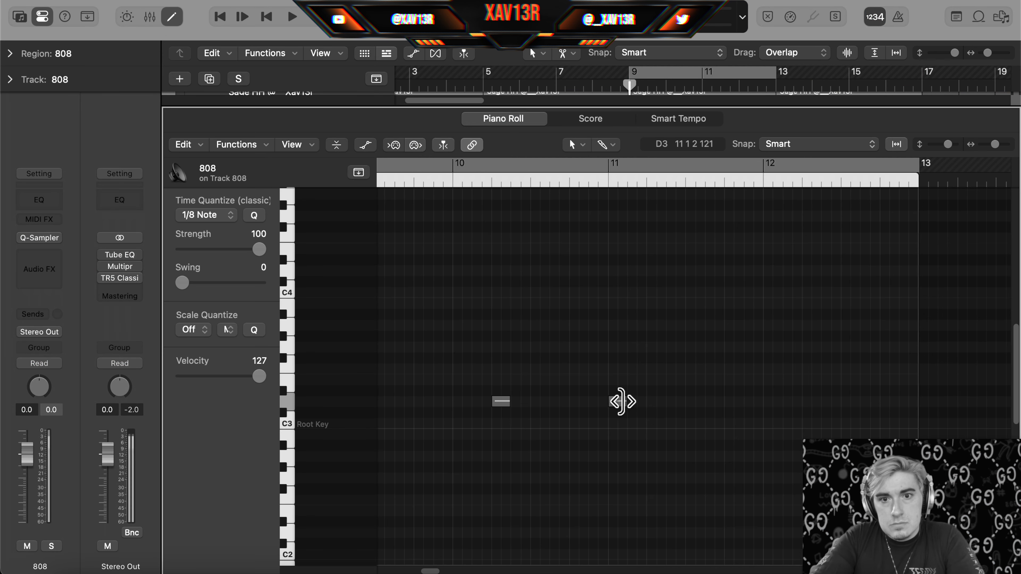
{"action": "scroll", "coordinate": [663, 401], "scroll_direction": "right", "scroll_amount": 2}
{"action": "left_click", "coordinate": [719, 402]}
{"action": "left_click_drag", "start_coordinate": [727, 402], "coordinate": [741, 447]}
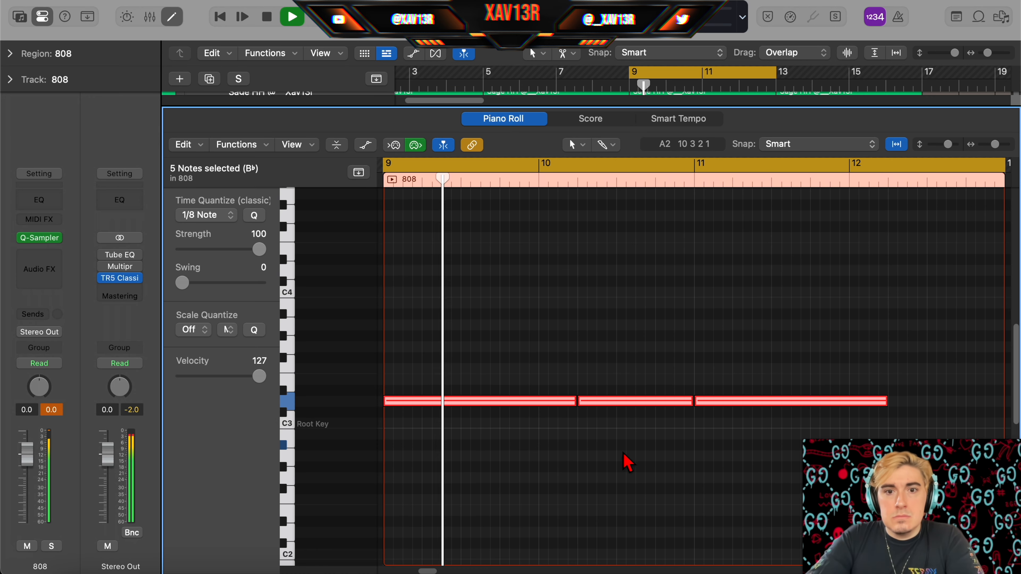
{"action": "scroll", "coordinate": [615, 459], "scroll_direction": "right", "scroll_amount": 1}
{"action": "left_click", "coordinate": [572, 475]}
Step: Rework the long D3 note starting at bar 11 into two notes plus a short D3 hit early in bar 12
{"action": "scroll", "coordinate": [539, 476], "scroll_direction": "down", "scroll_amount": 4}
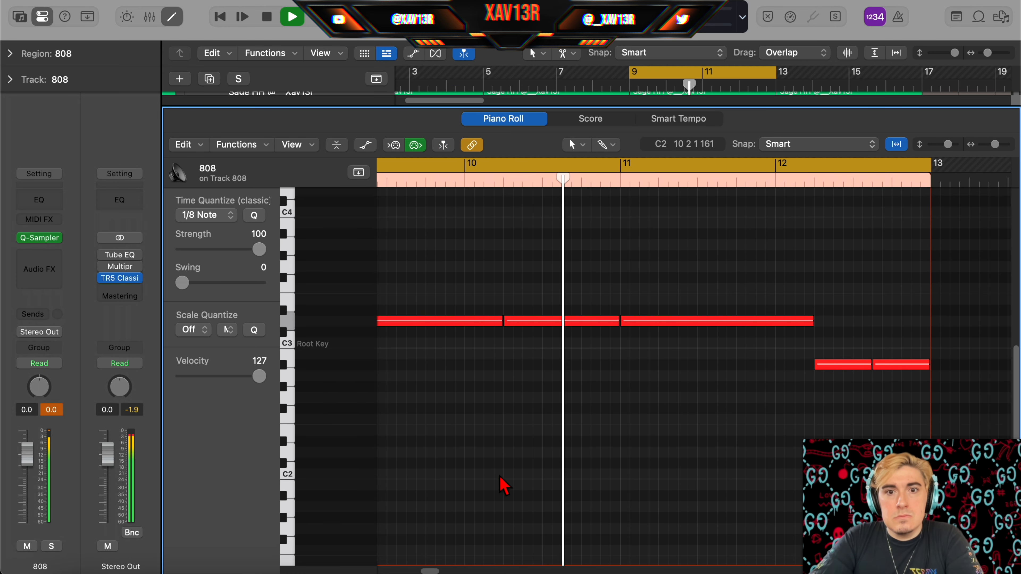
{"action": "scroll", "coordinate": [500, 472], "scroll_direction": "left", "scroll_amount": 3}
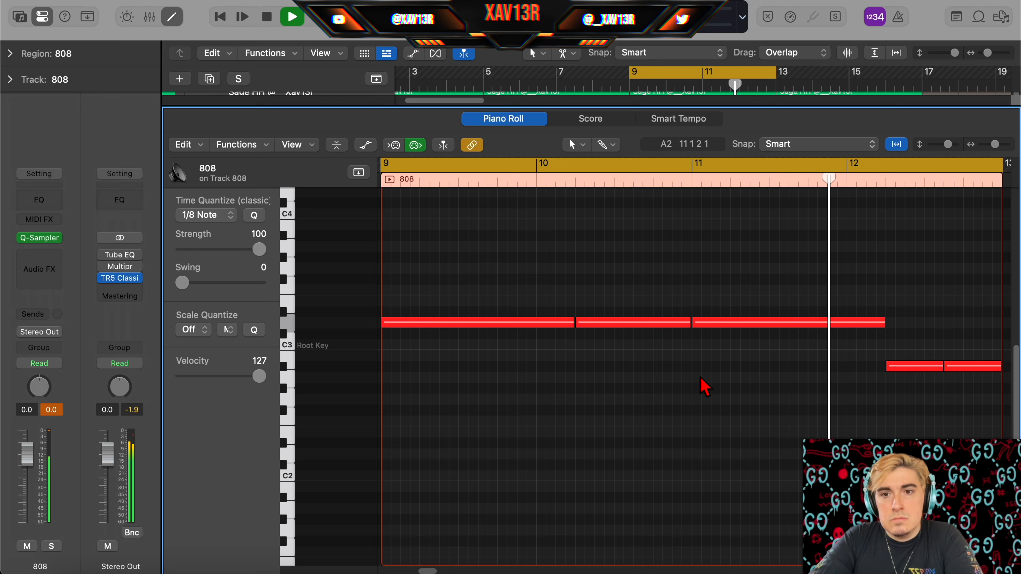
{"action": "scroll", "coordinate": [697, 379], "scroll_direction": "right", "scroll_amount": 1}
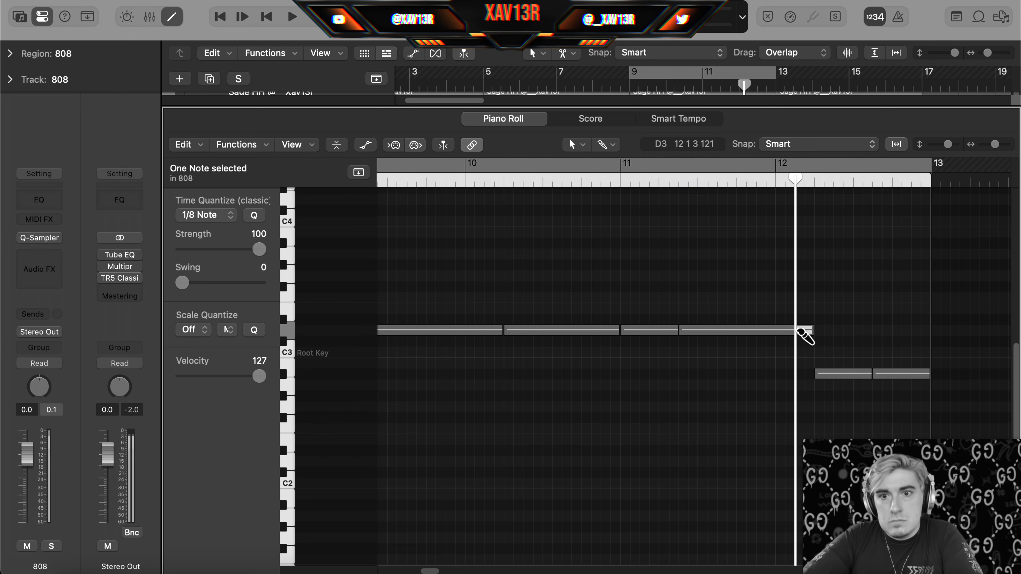
{"action": "left_click_drag", "start_coordinate": [816, 332], "coordinate": [805, 338]}
{"action": "left_click_drag", "start_coordinate": [583, 296], "coordinate": [570, 295]}
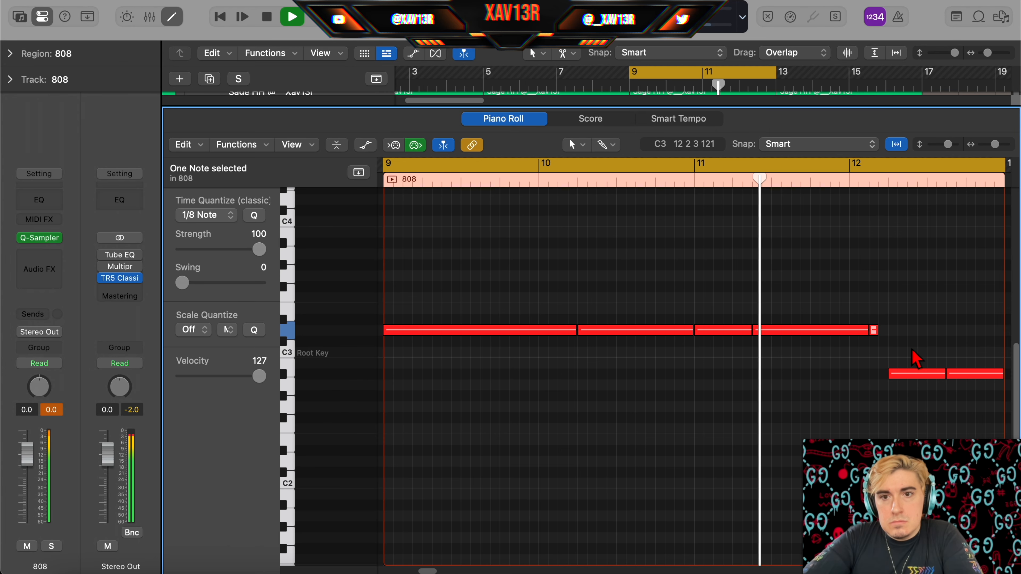
Step: Repeat the four-bar 808 pattern to bar 17 and raise its final note to A3
{"action": "scroll", "coordinate": [916, 356], "scroll_direction": "right", "scroll_amount": 3}
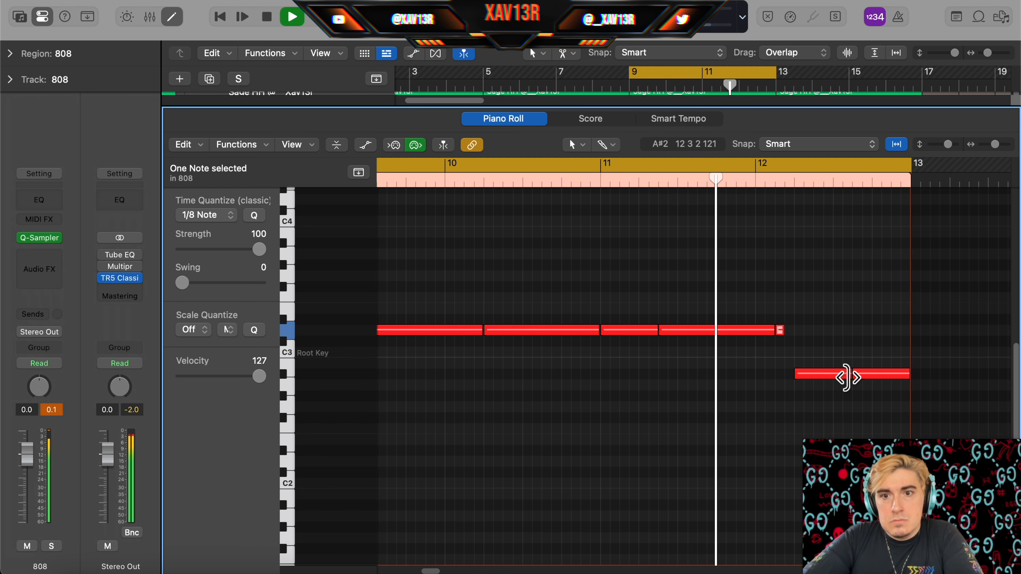
{"action": "left_click", "coordinate": [657, 396]}
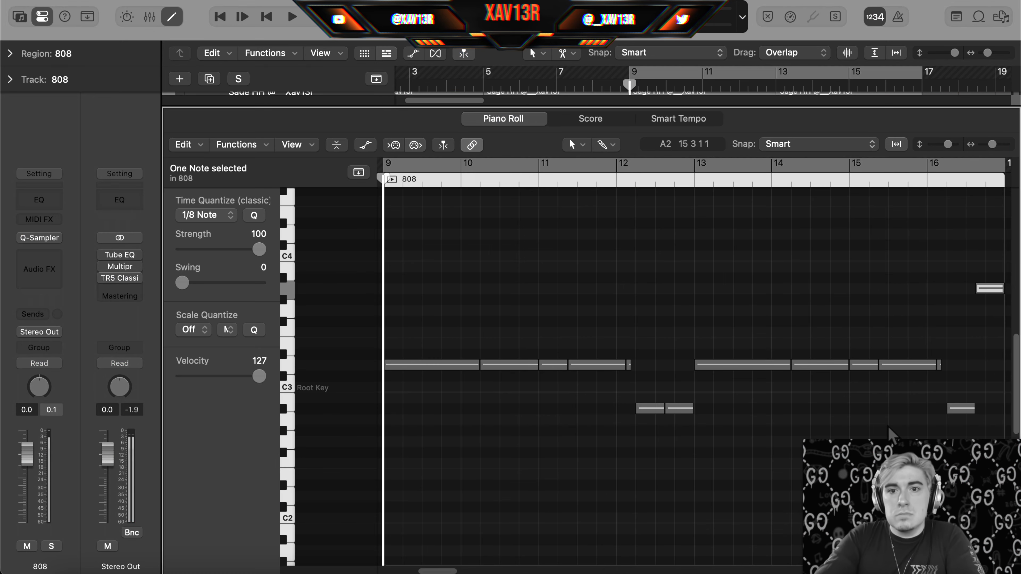
Step: Shorten the D3 notes that end just before bars 11 and 15, leaving small gaps, and play the 808 pattern
{"action": "left_click_drag", "start_coordinate": [518, 364], "coordinate": [506, 365]}
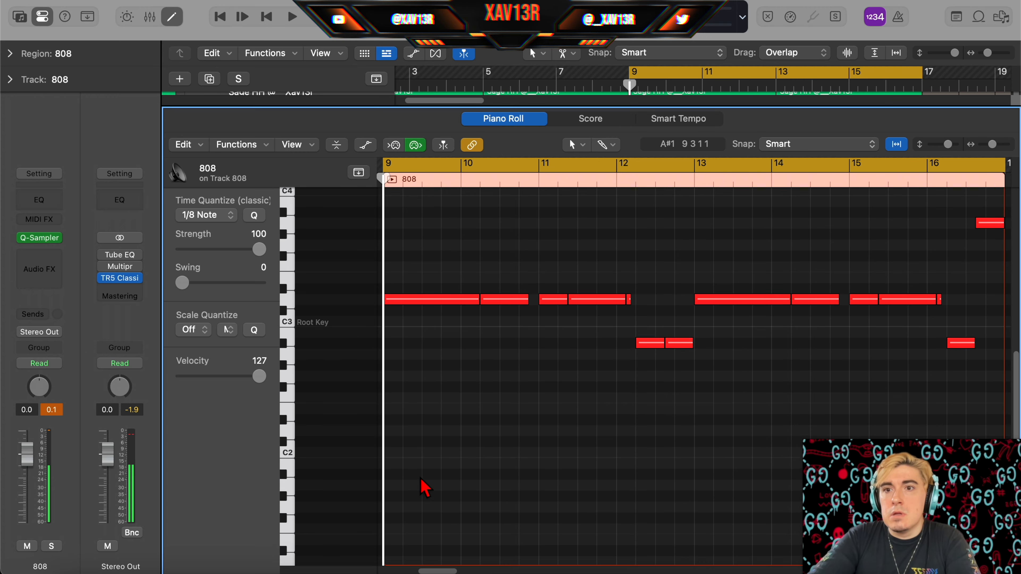
{"action": "scroll", "coordinate": [419, 477], "scroll_direction": "down", "scroll_amount": 1}
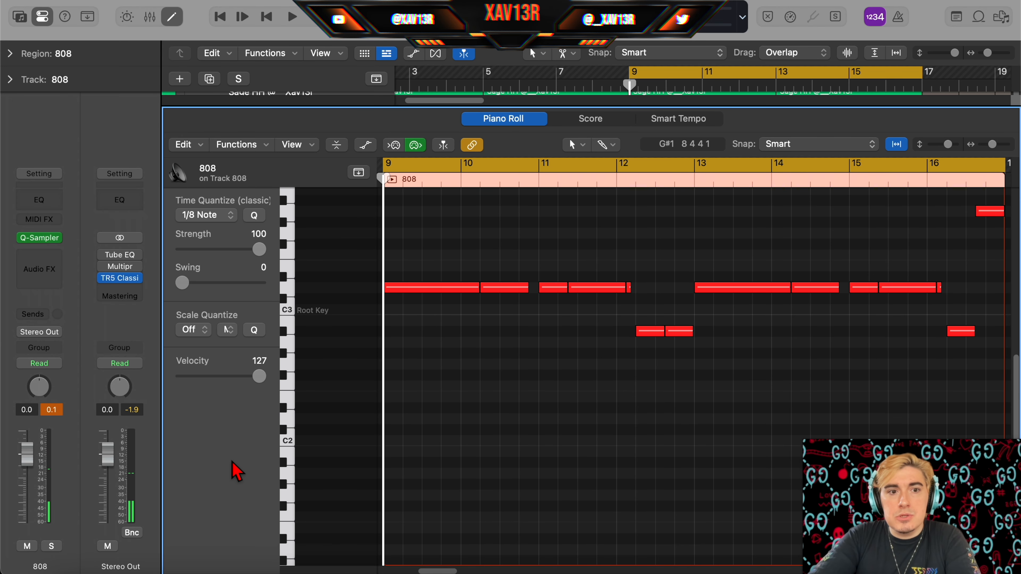
{"action": "key", "text": "space"}
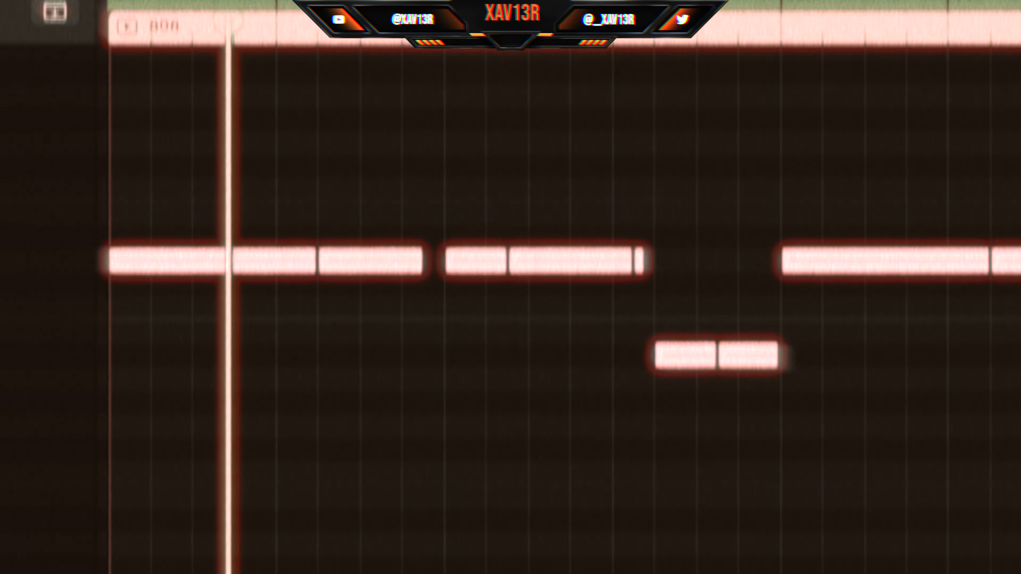